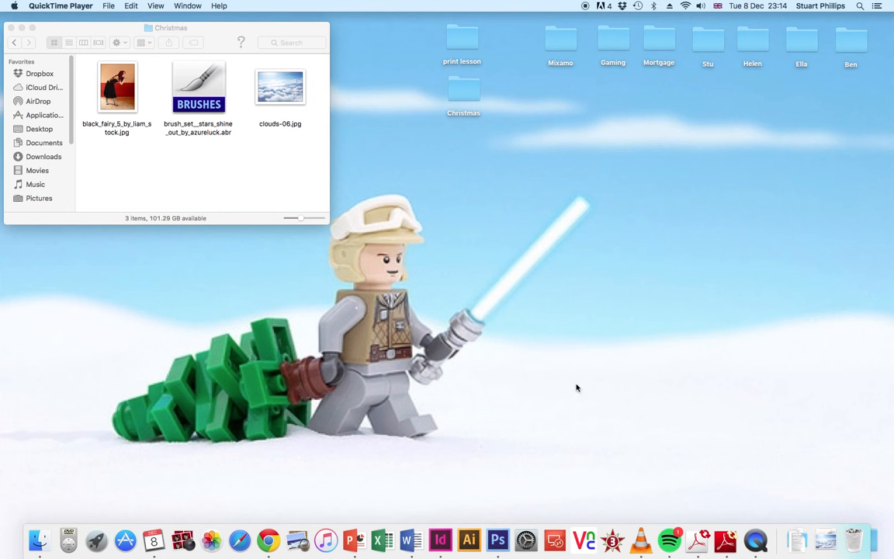
- Switch to Photoshop and create a 500 × 500 pixel RGB document at 150 pixels/inch with a white background
left_click(497, 539)
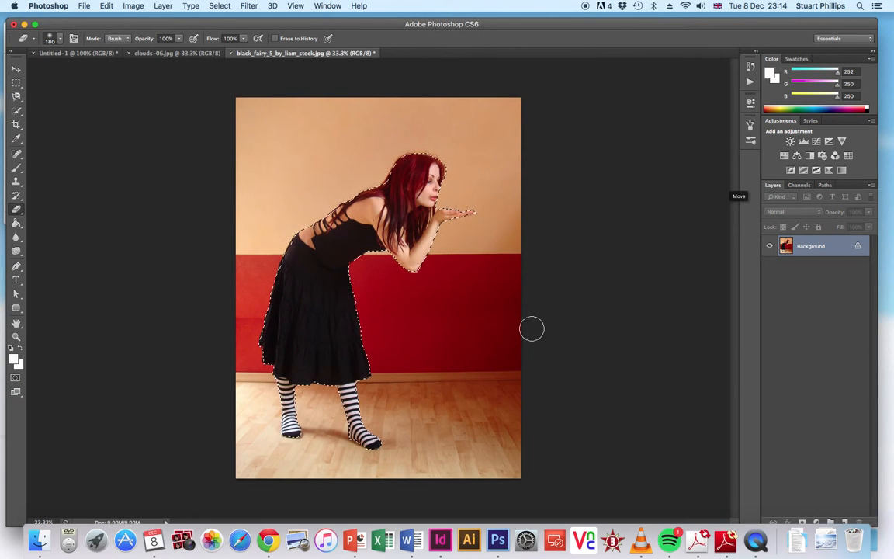
left_click(88, 54)
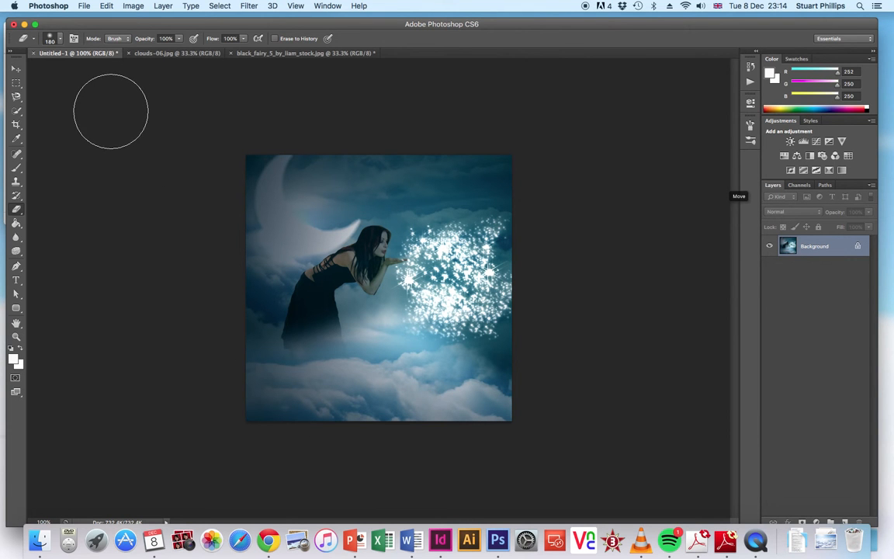
left_click(83, 6)
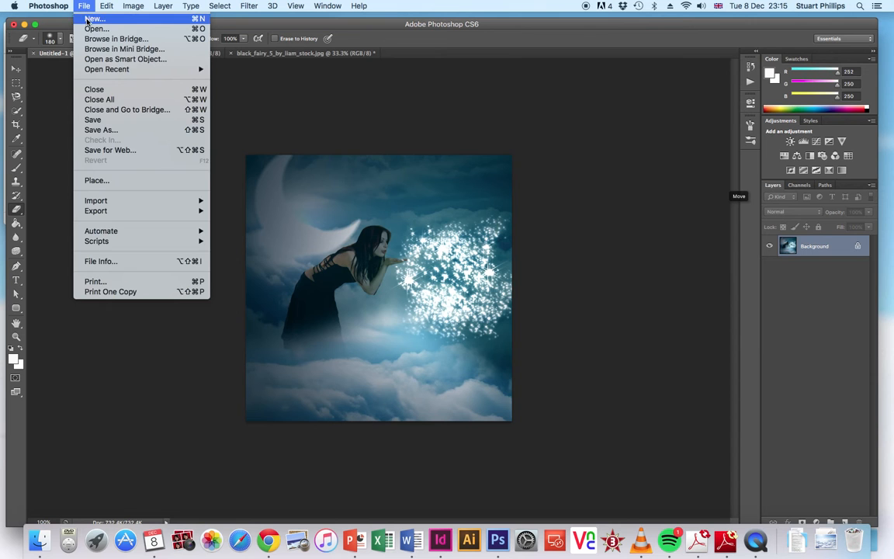
left_click(87, 21)
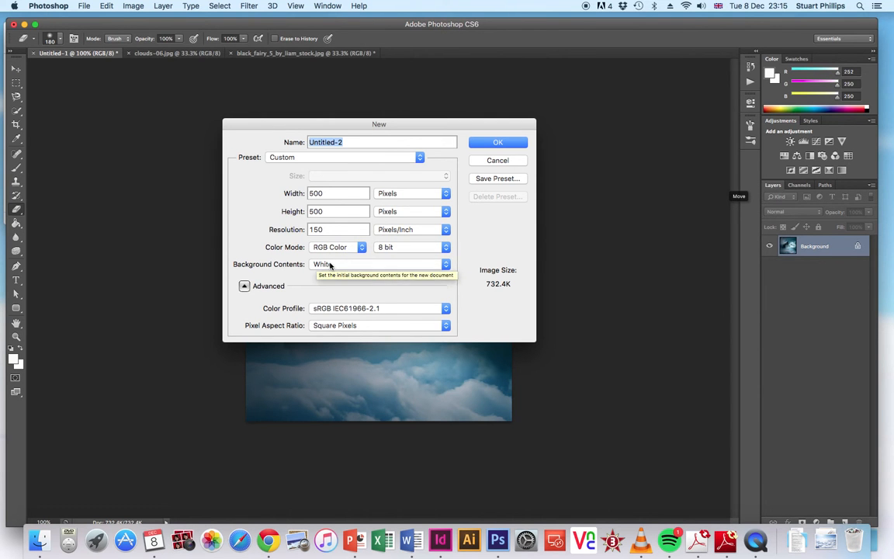
left_click(487, 145)
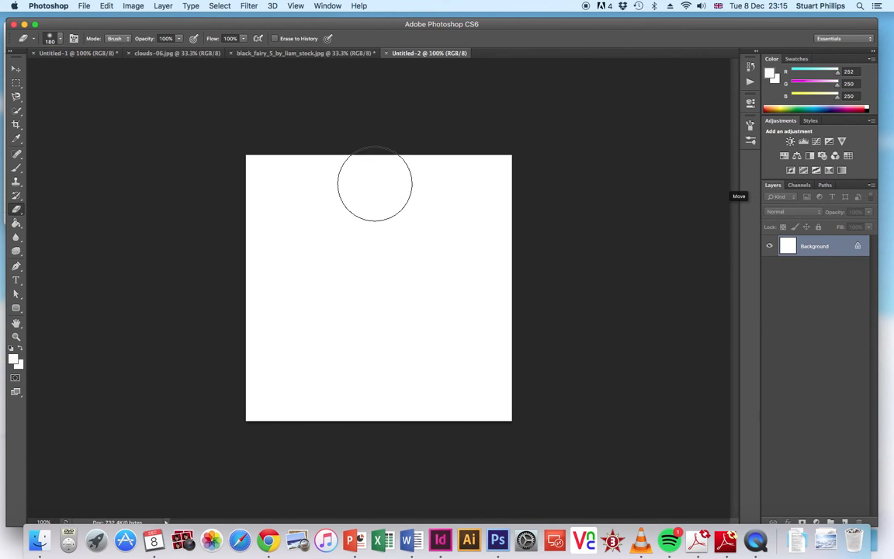
- Review the clouds image and the fairy photo, checking the fairy's selection in Quick Mask mode and the available lasso tools
left_click(168, 53)
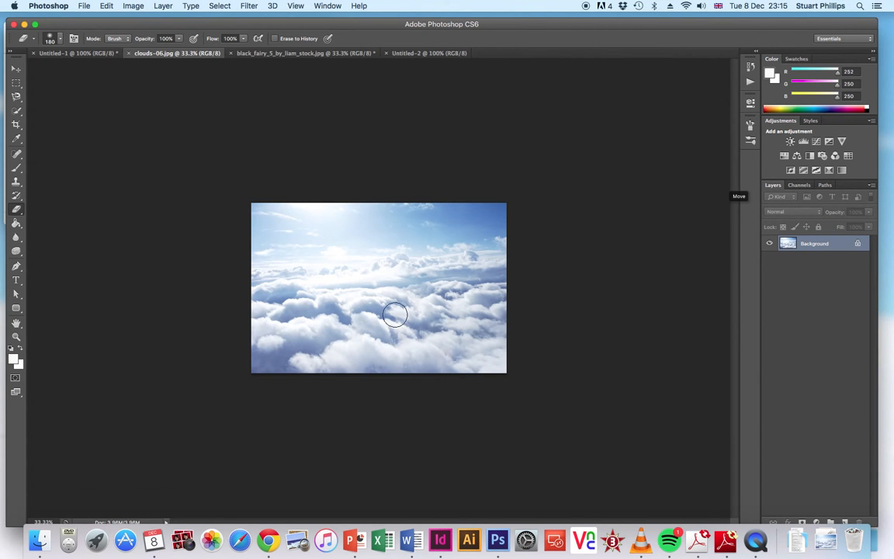
left_click(268, 54)
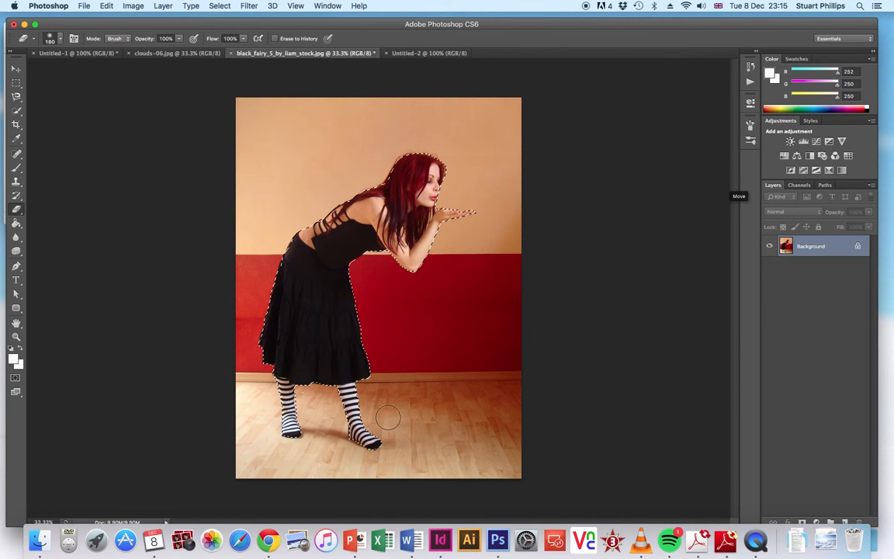
left_click(17, 377)
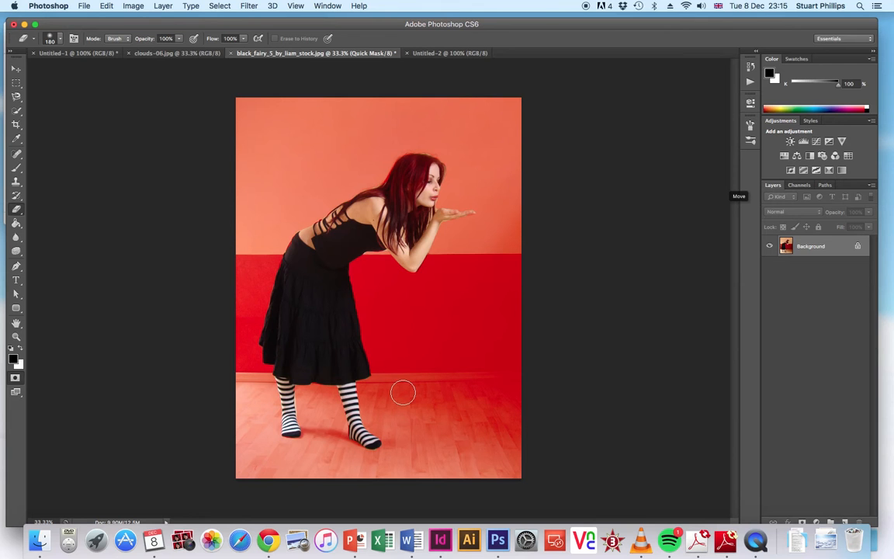
left_click(15, 378)
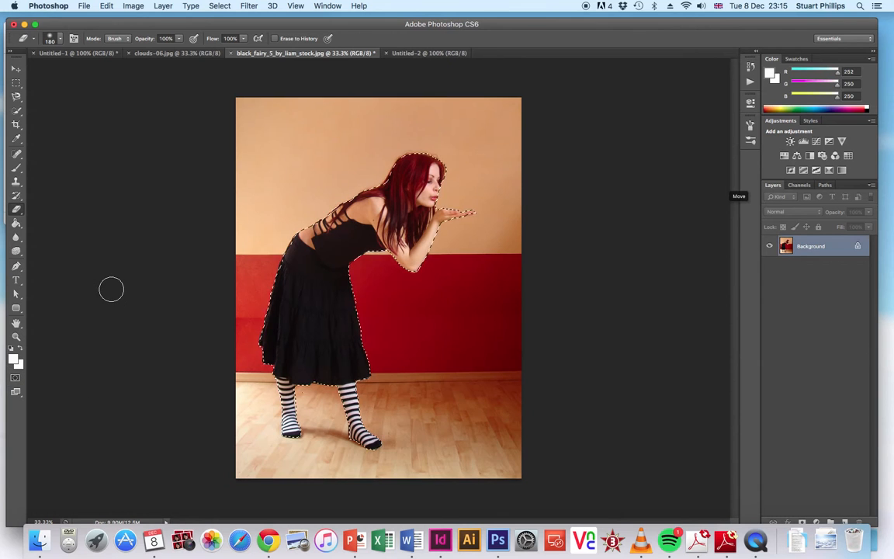
left_click(17, 97)
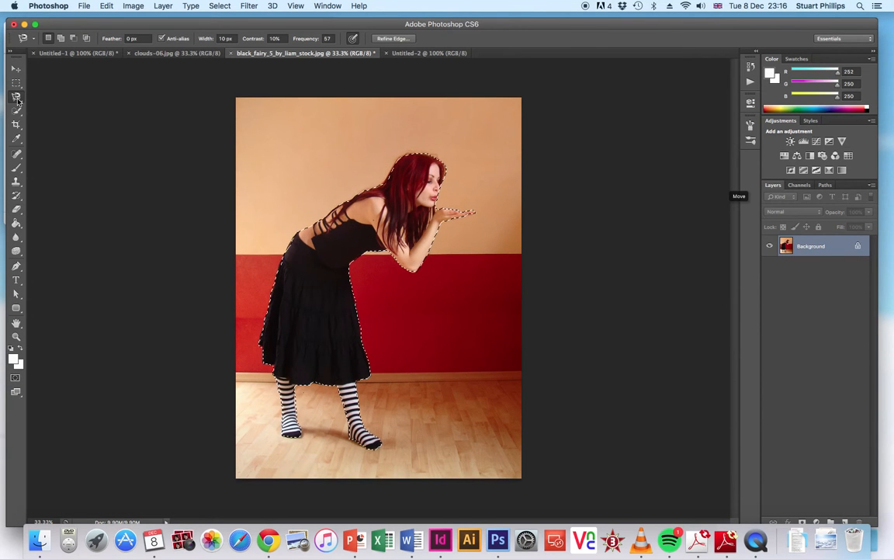
left_click(17, 98)
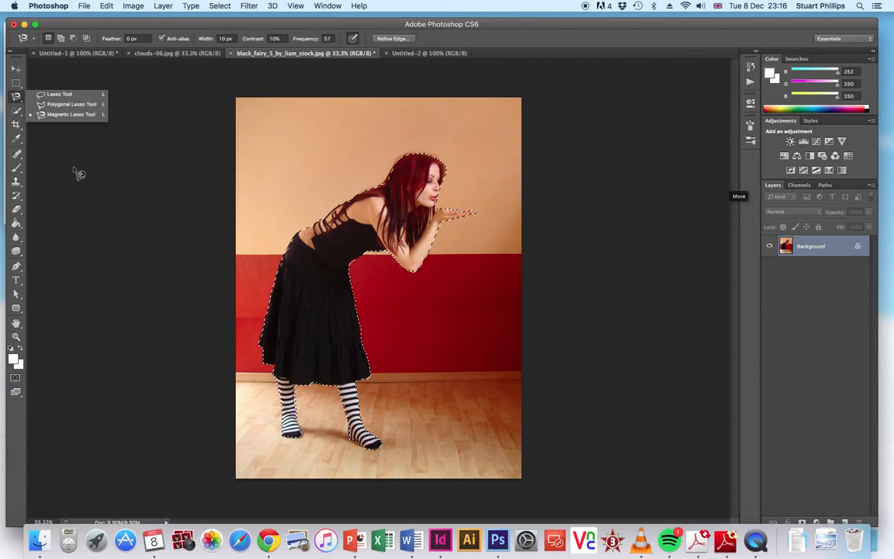
- Copy the clouds-06.jpg image into the Untitled-2 document with the Move tool and reposition it to cover the whole canvas
left_click(16, 69)
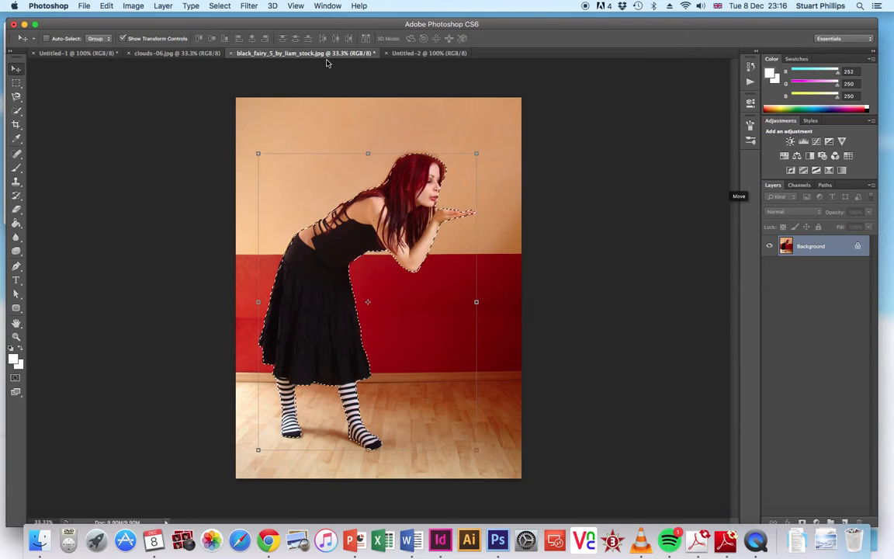
left_click(425, 53)
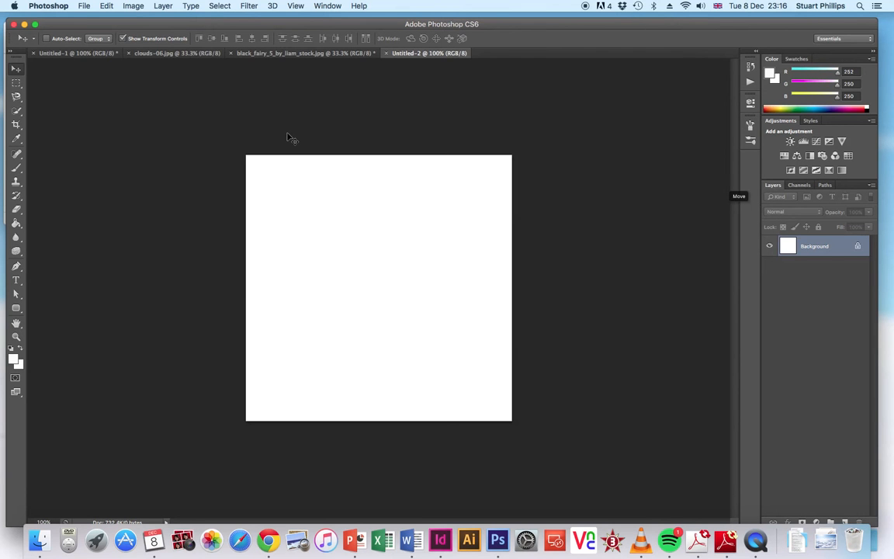
left_click(142, 52)
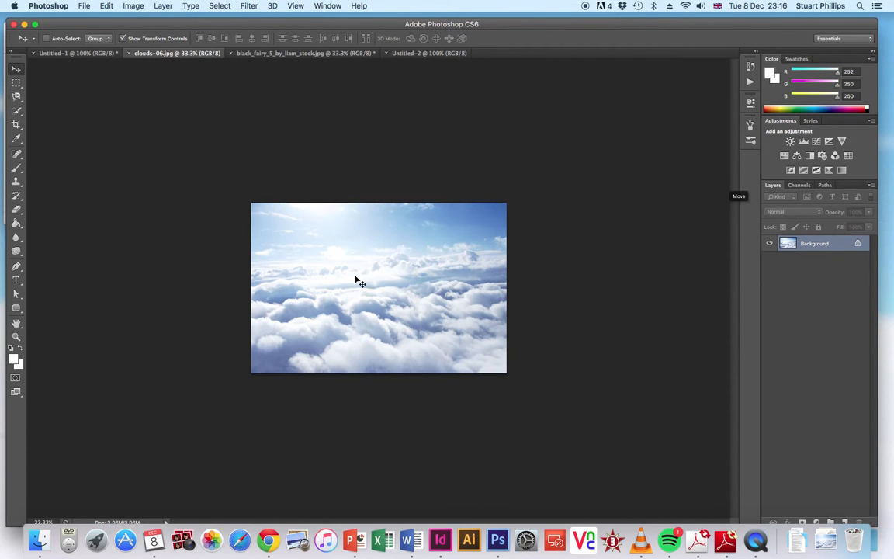
left_click_drag(363, 285, 399, 252)
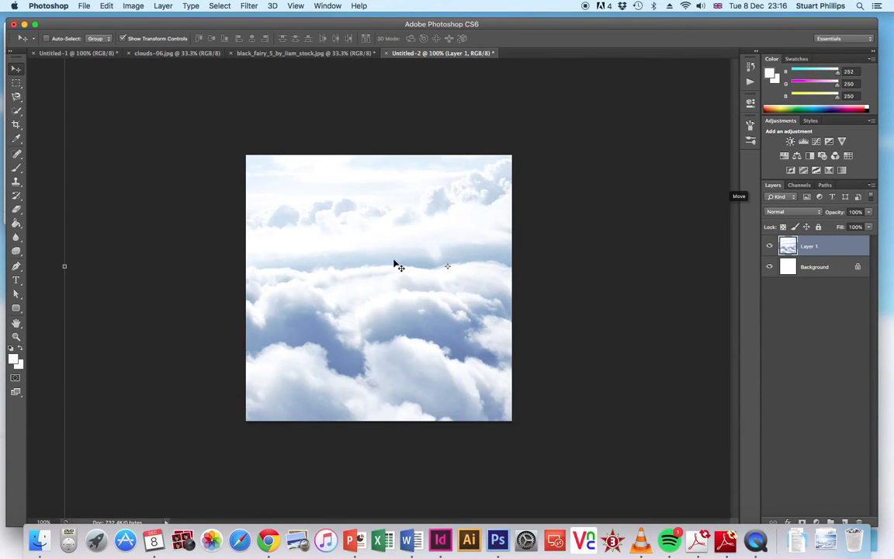
left_click_drag(393, 299, 452, 340)
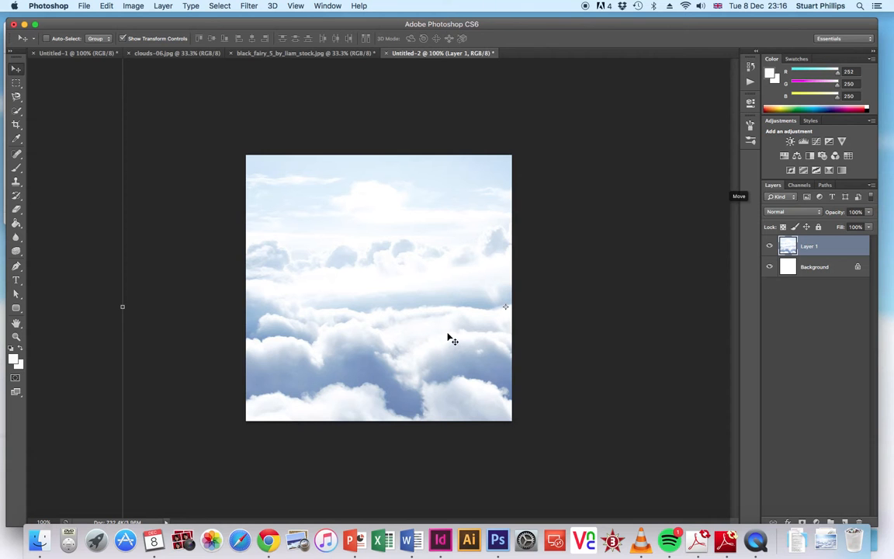
- Copy the selected fairy into the Untitled-2 document above the clouds and move her until a corner transform handle is reachable
left_click(285, 54)
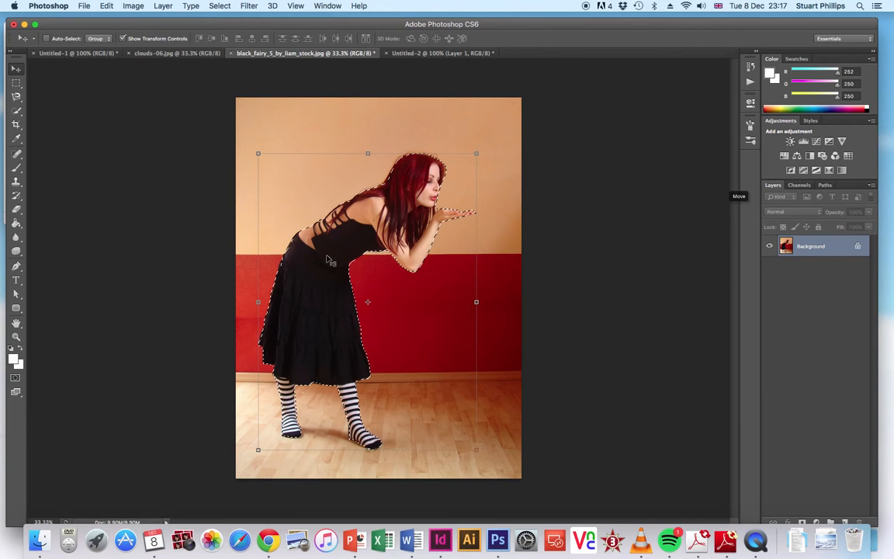
left_click_drag(320, 210, 350, 293)
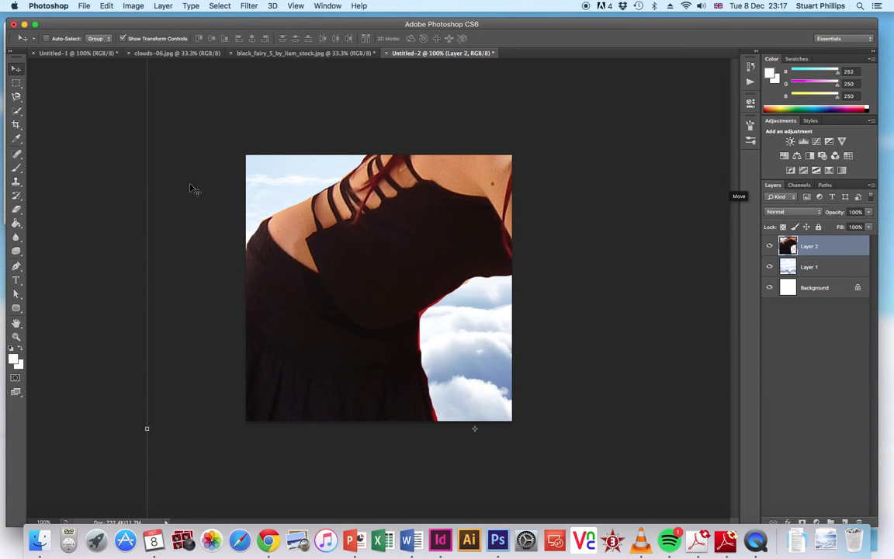
left_click_drag(411, 242, 454, 437)
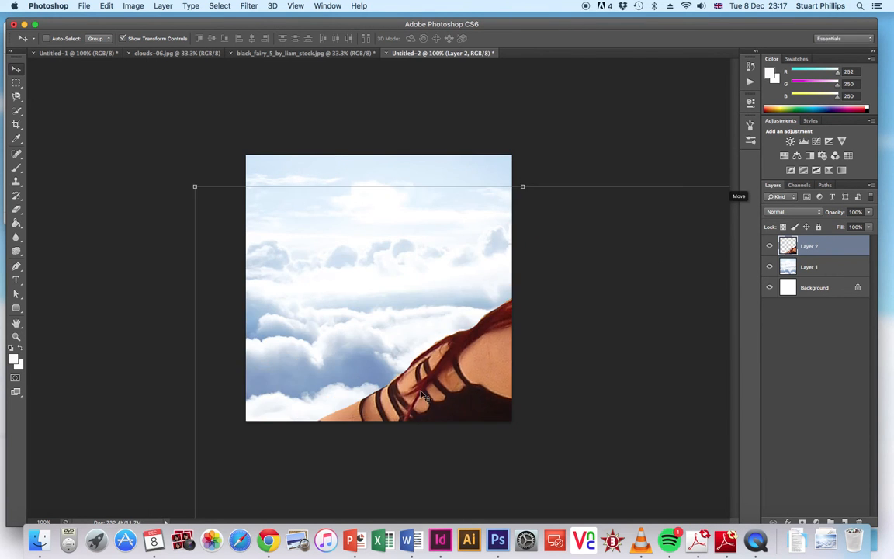
- Scale the fairy layer down to about 18% and place her slightly left of the canvas centre, standing on the clouds
left_click(195, 186)
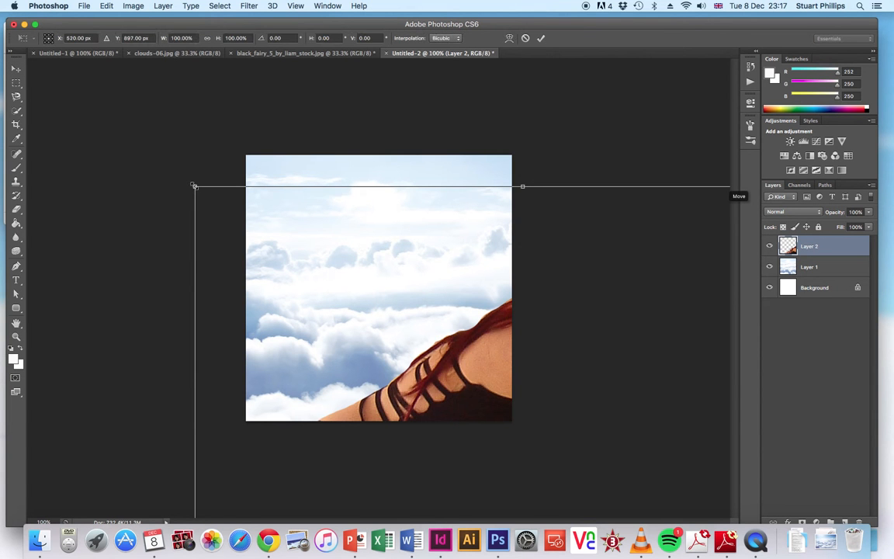
left_click_drag(211, 198, 247, 167)
left_click_drag(158, 153, 299, 224)
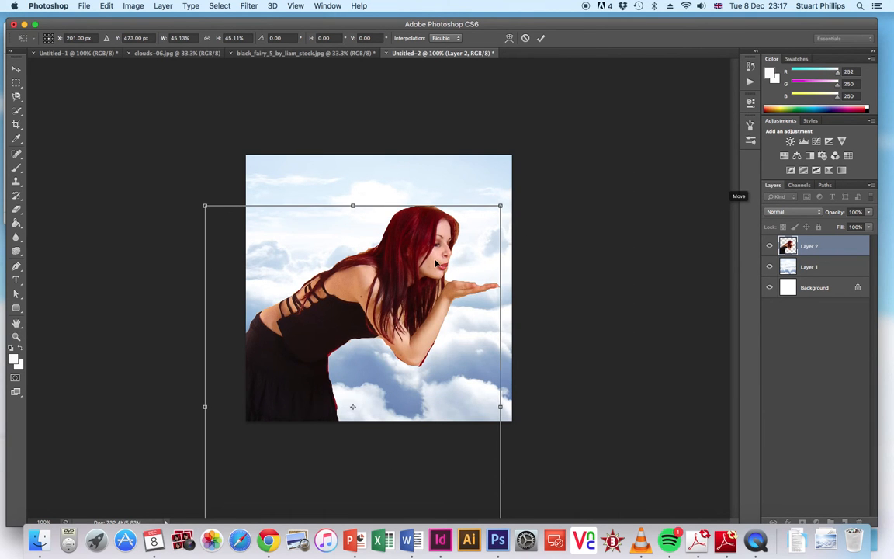
left_click_drag(500, 205, 390, 355)
left_click_drag(342, 386, 420, 219)
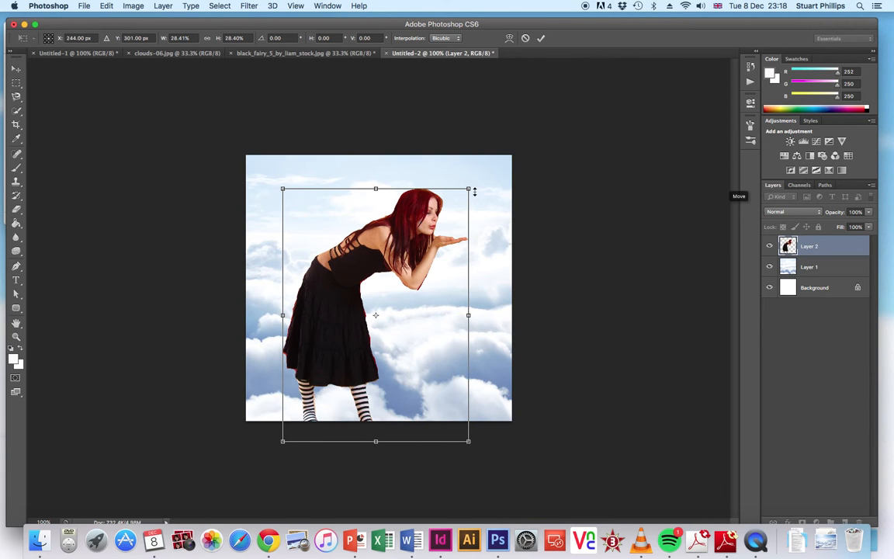
left_click_drag(468, 189, 423, 254)
left_click_drag(328, 319, 332, 274)
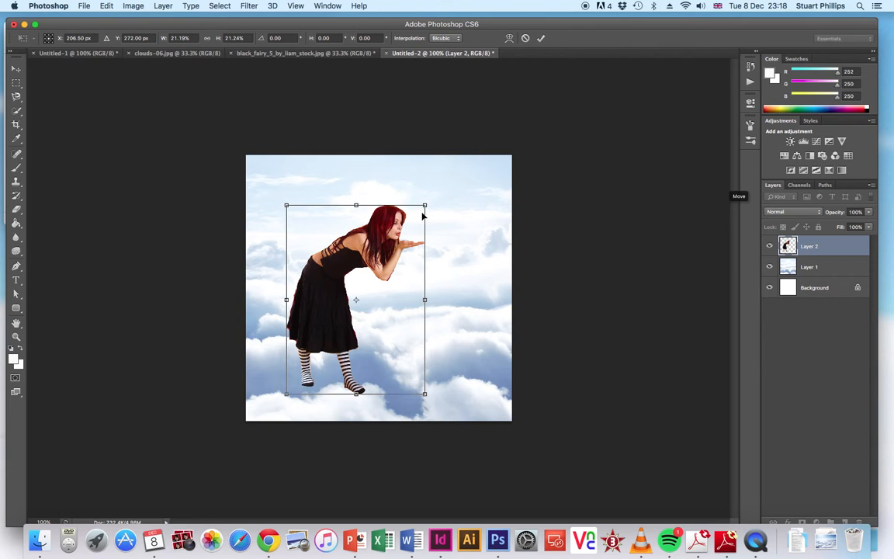
left_click_drag(424, 205, 403, 233)
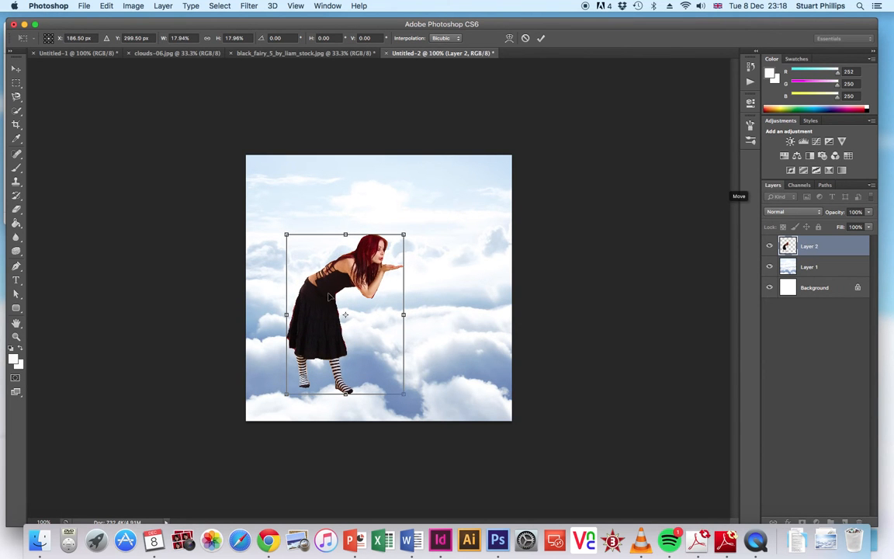
left_click_drag(326, 296, 332, 280)
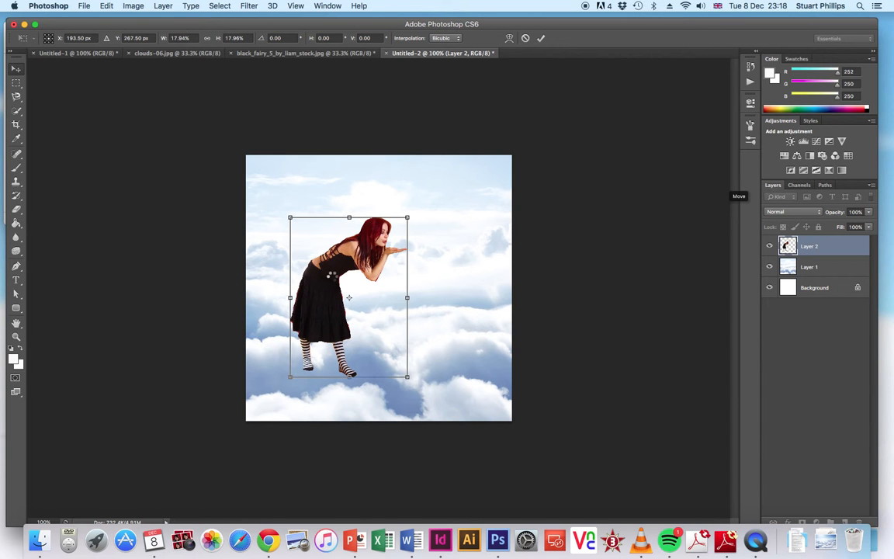
key("Return")
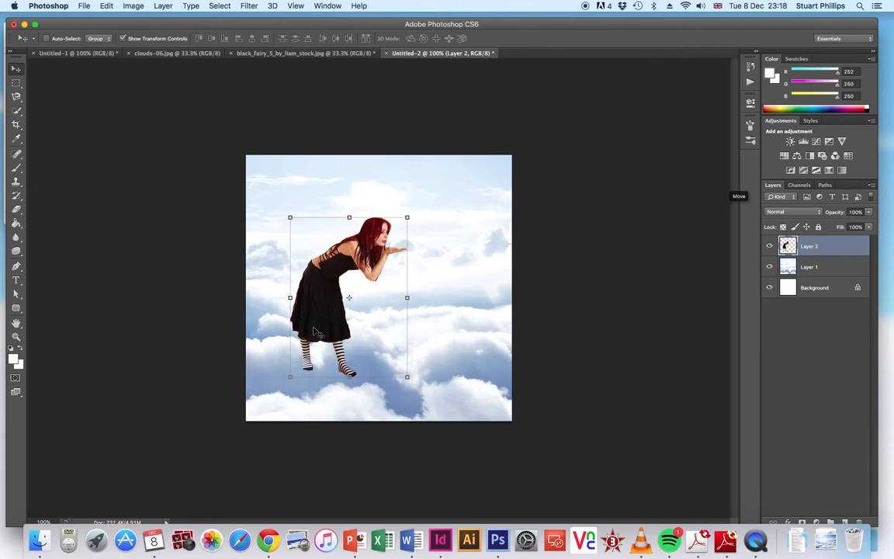
left_click(17, 210)
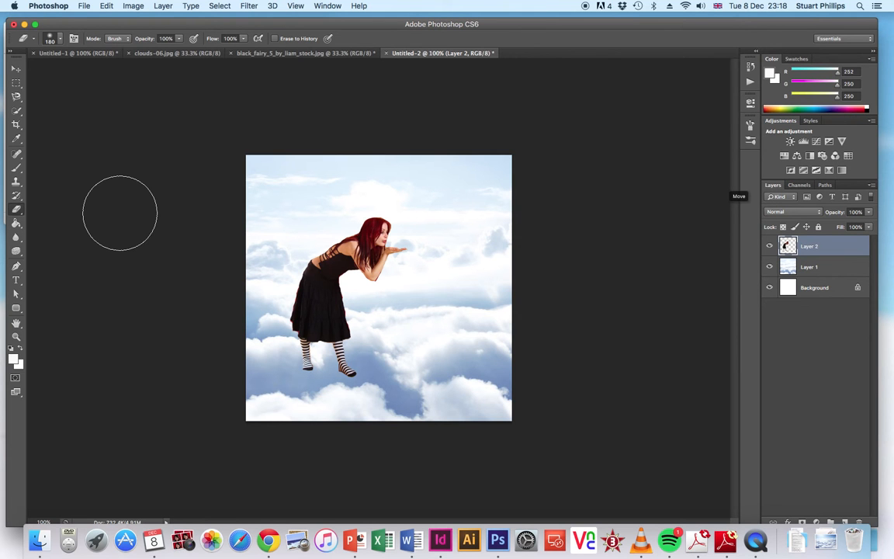
left_click(17, 69)
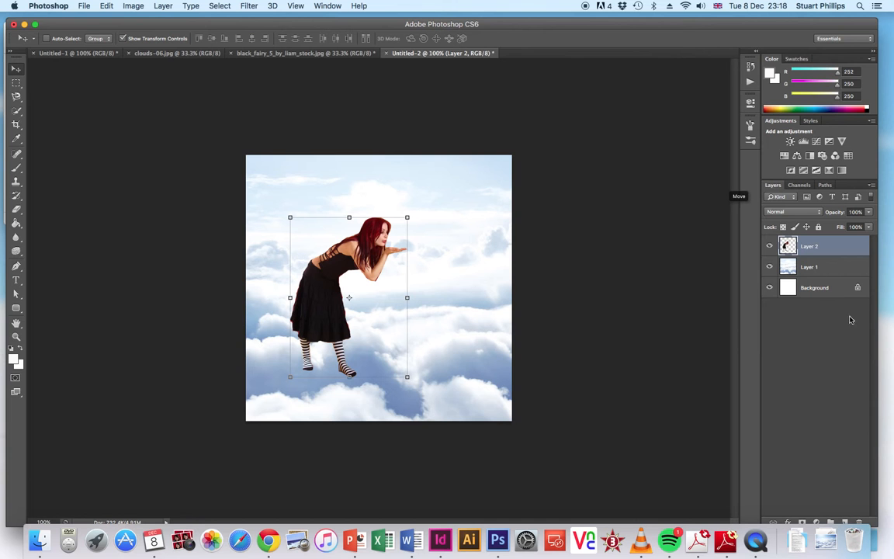
- On a new layer, stamp a white moon disc in the sky's upper-left area with a hard round 201 px brush
left_click(845, 522)
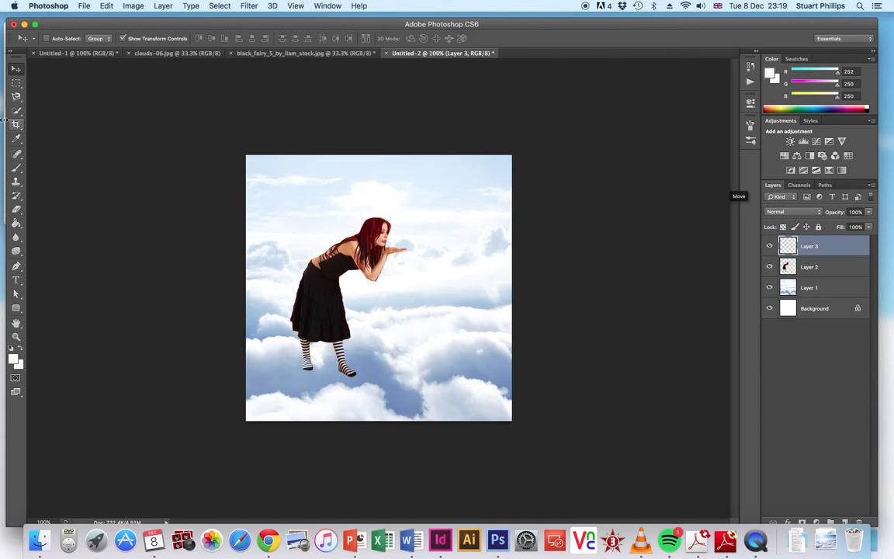
left_click(16, 168)
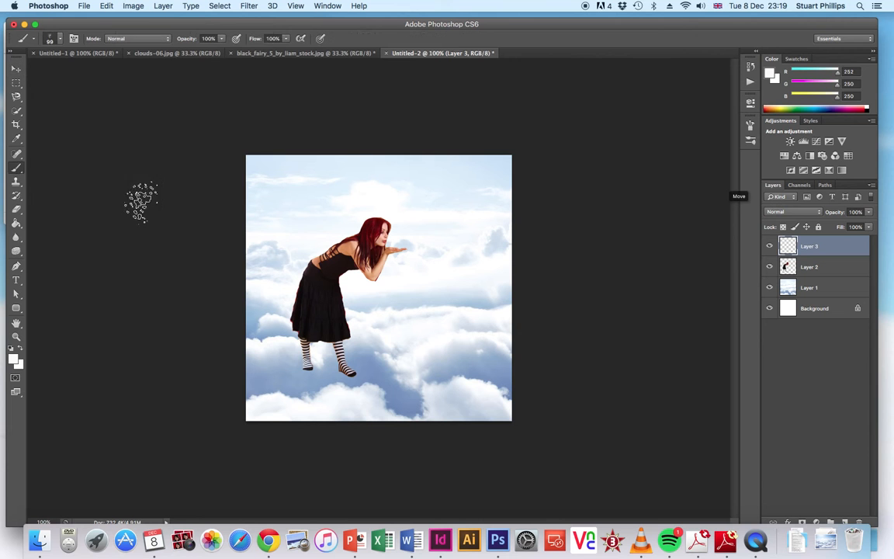
left_click(59, 38)
left_click(45, 120)
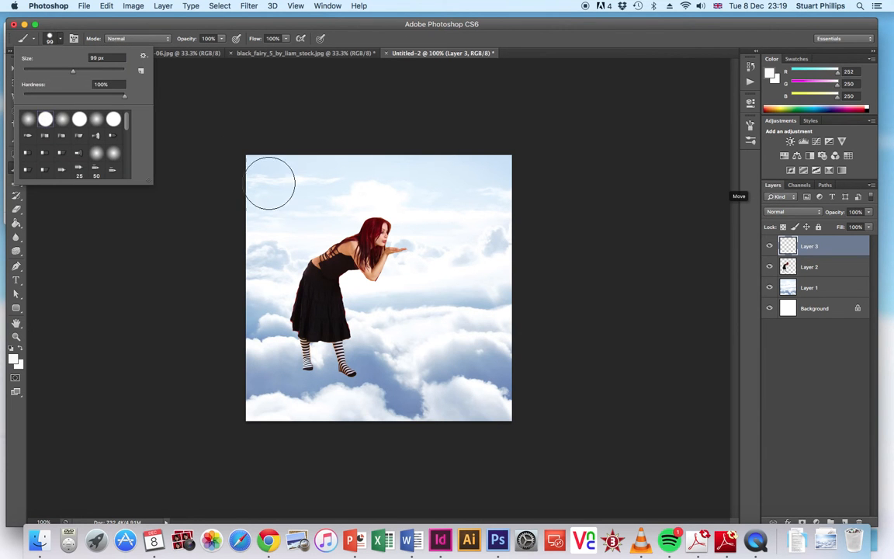
left_click_drag(73, 71, 101, 72)
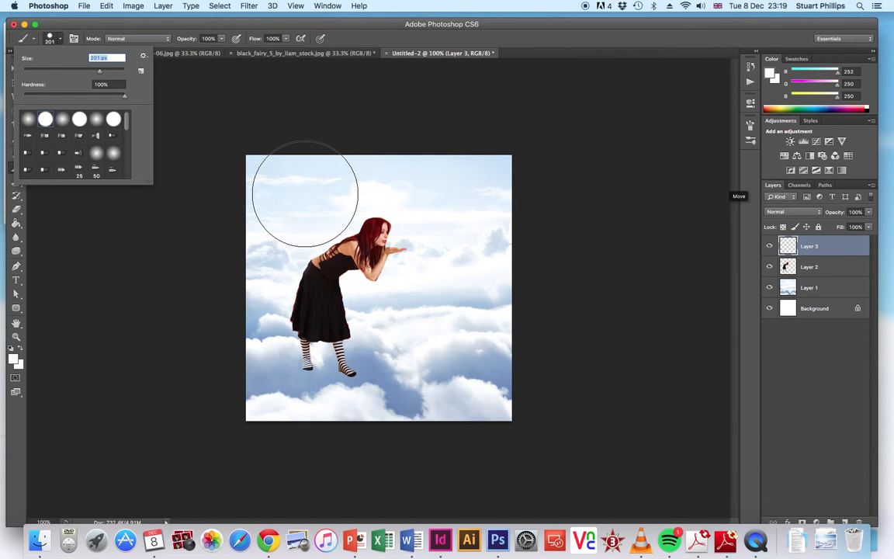
left_click(305, 194)
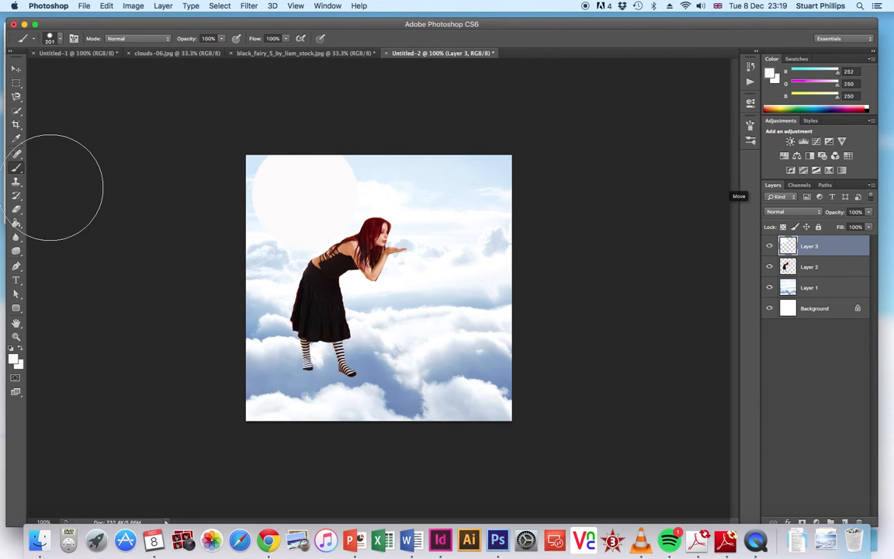
- Erase the upper-right part of the moon disc with a hard round 197 px eraser, leaving a crescent
left_click(17, 210)
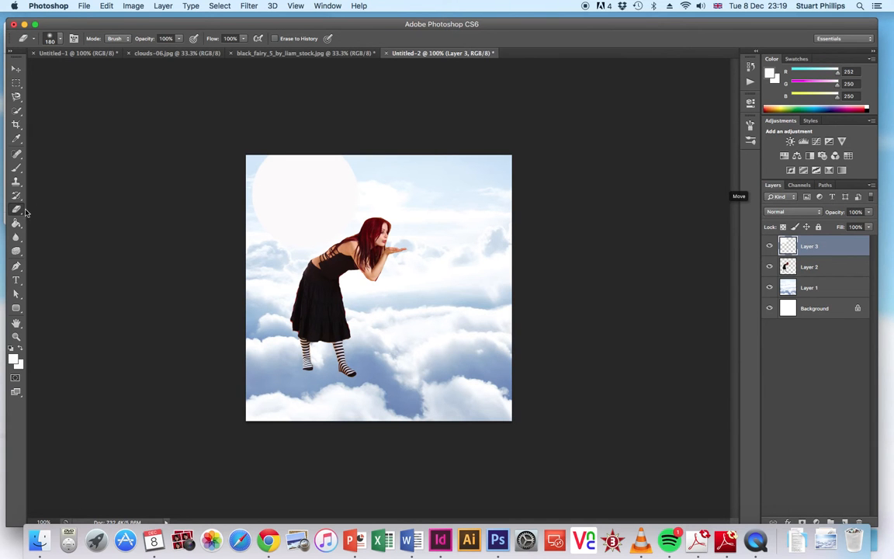
left_click(60, 40)
left_click(78, 121)
left_click_drag(91, 74, 99, 74)
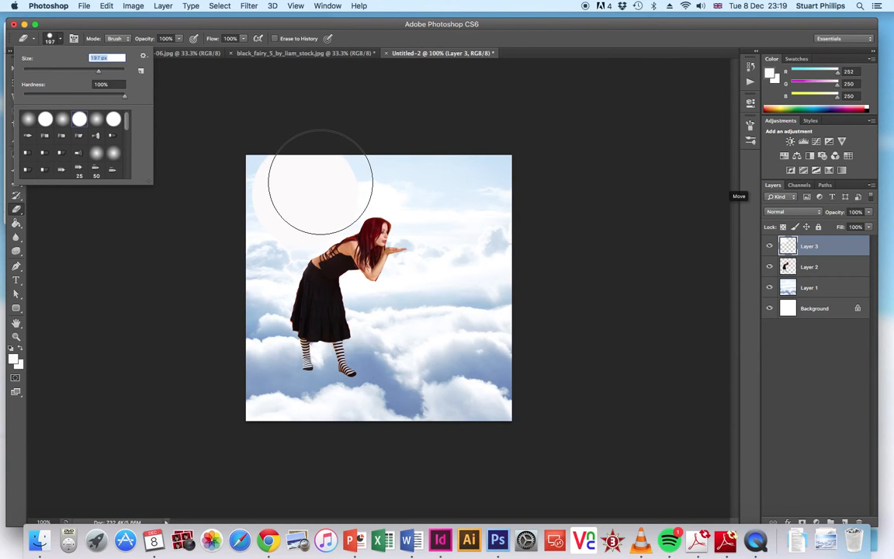
key("Return")
left_click(322, 181)
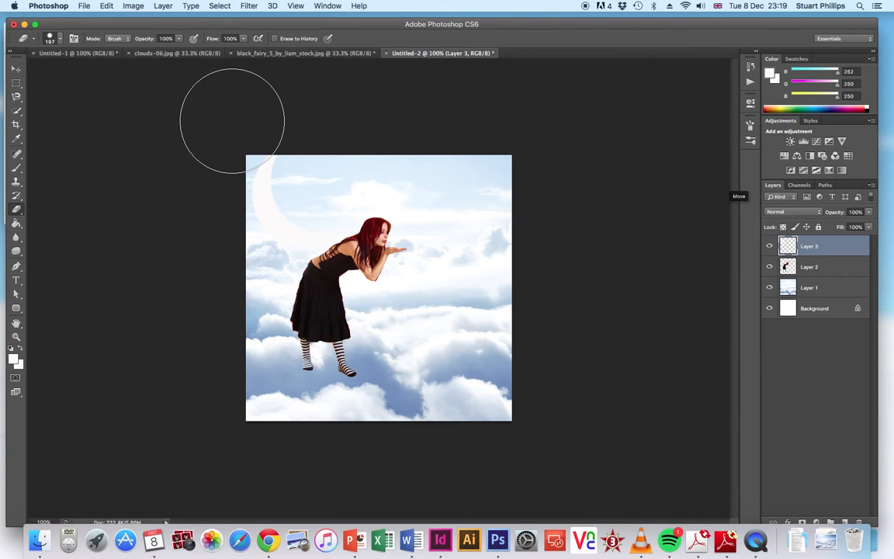
key("super+z")
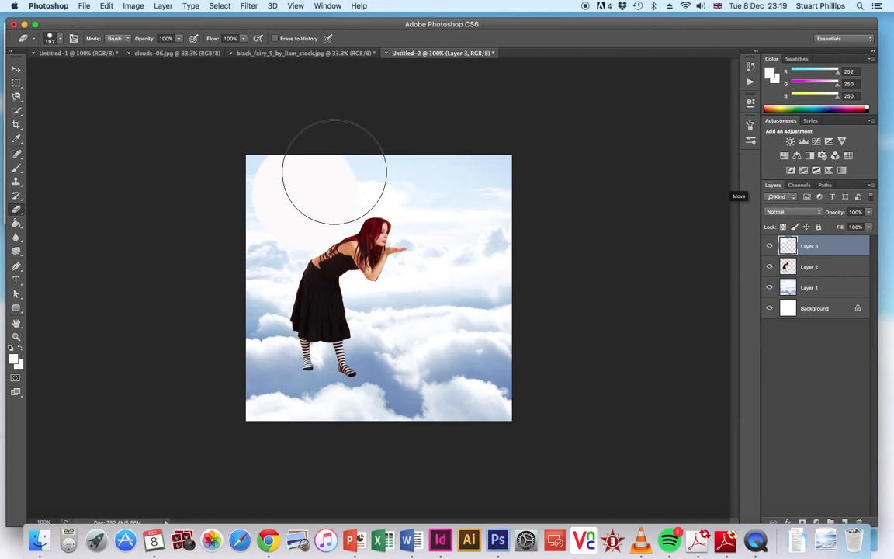
left_click(335, 172)
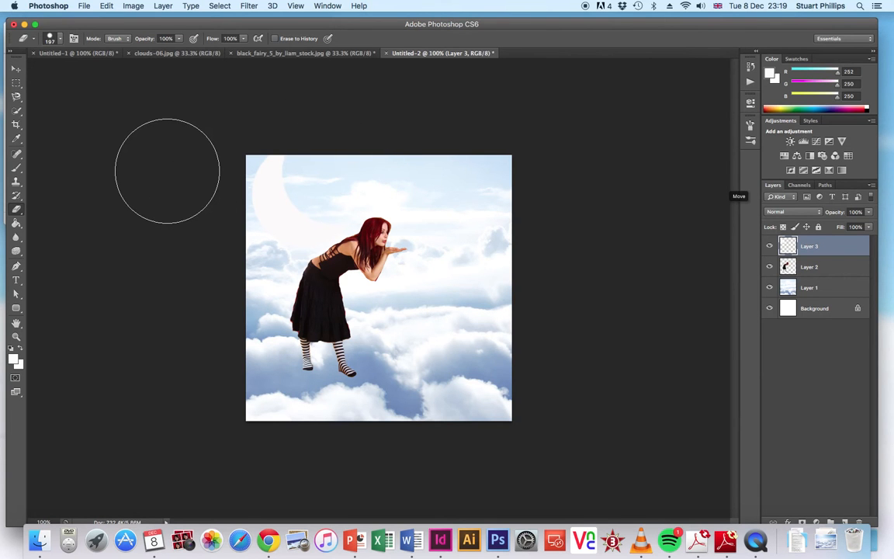
key("super+z")
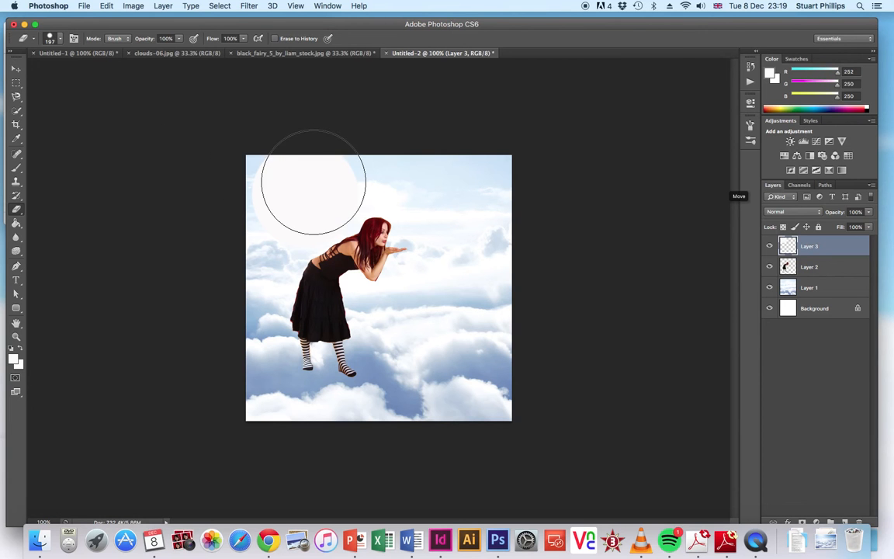
left_click(320, 174)
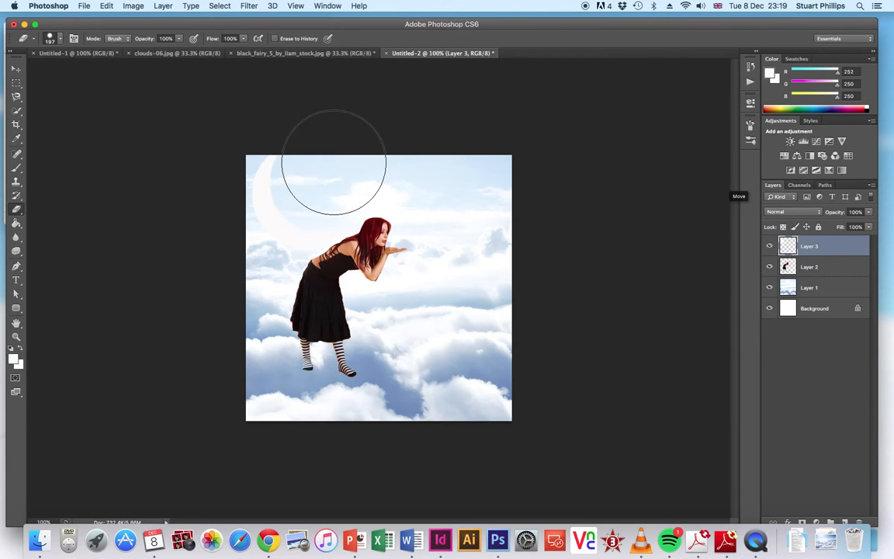
key("super+z")
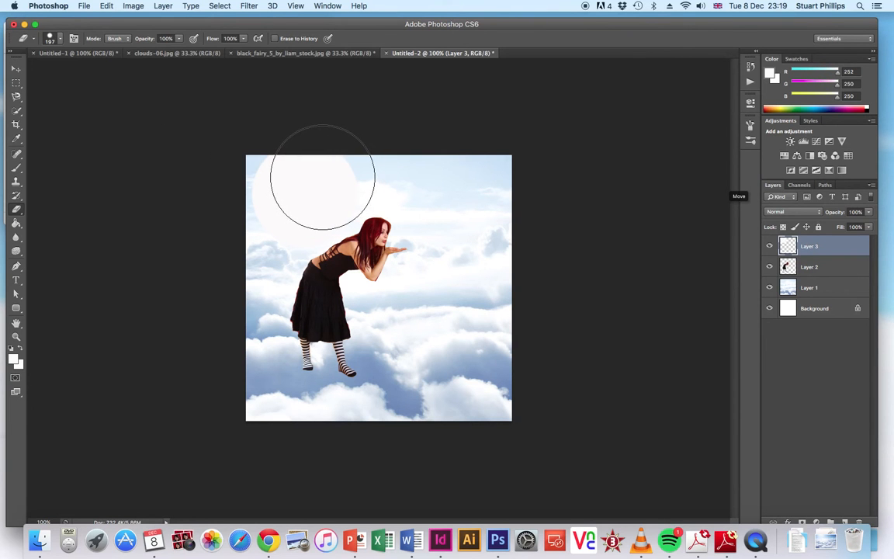
left_click(321, 179)
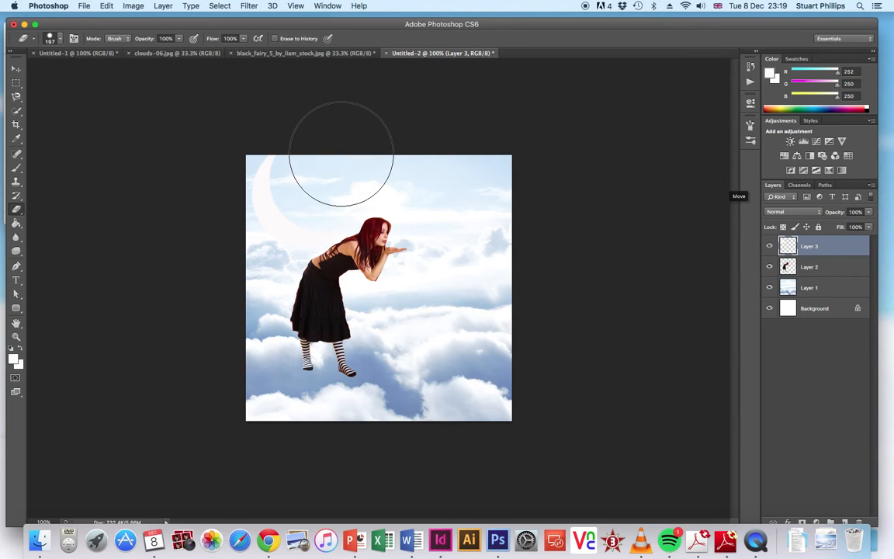
- Move the clouds on Layer 1 up and slightly left so the cloud bank fills the canvas behind the fairy
left_click(16, 69)
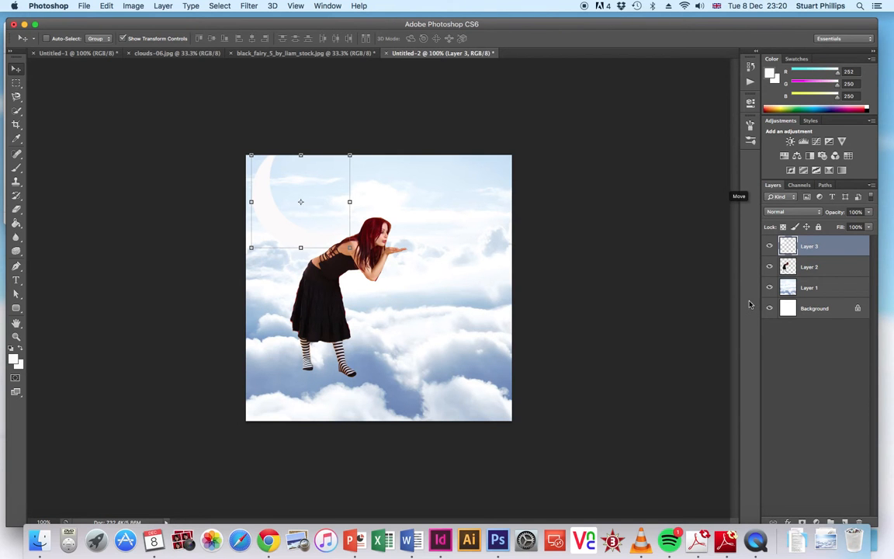
left_click(827, 290)
left_click_drag(458, 348, 415, 223)
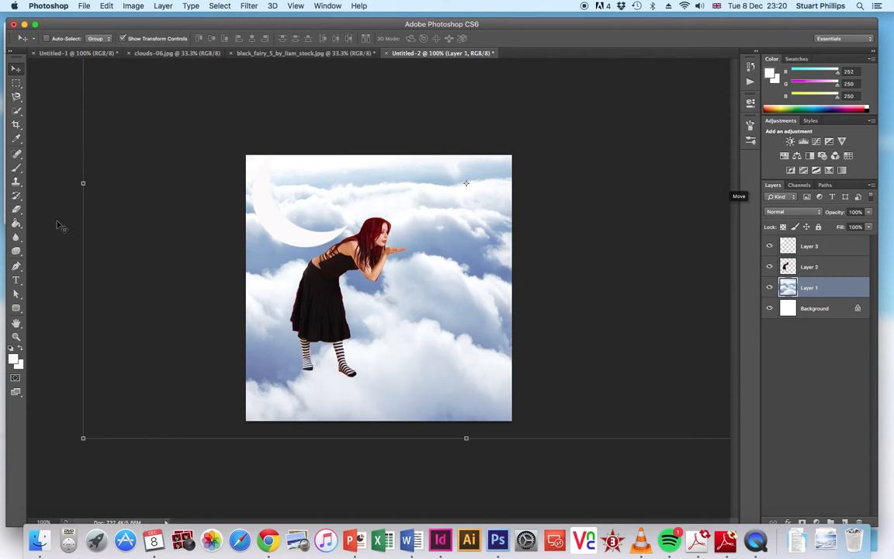
- Check the finished example in Untitled-1, then start the Lighting Effects filter on Untitled-2's clouds layer with the Soft Omni preset
left_click(61, 53)
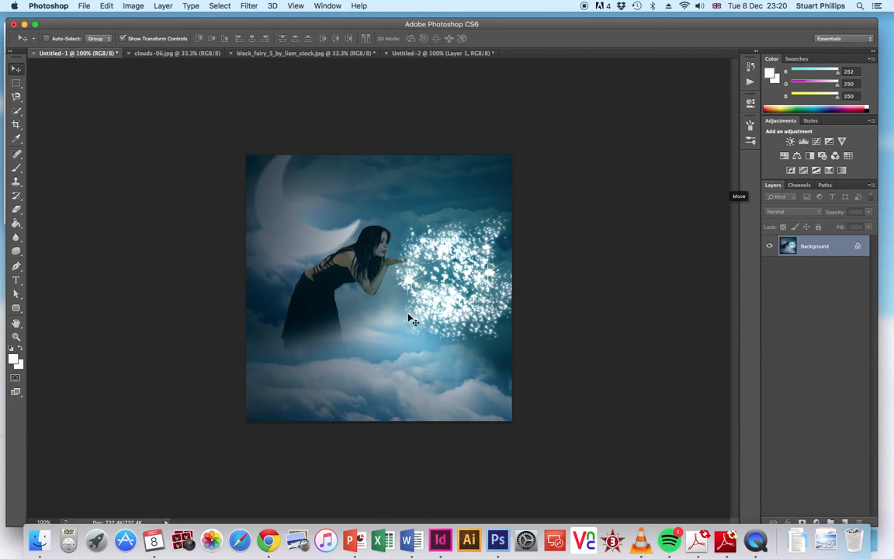
left_click(422, 54)
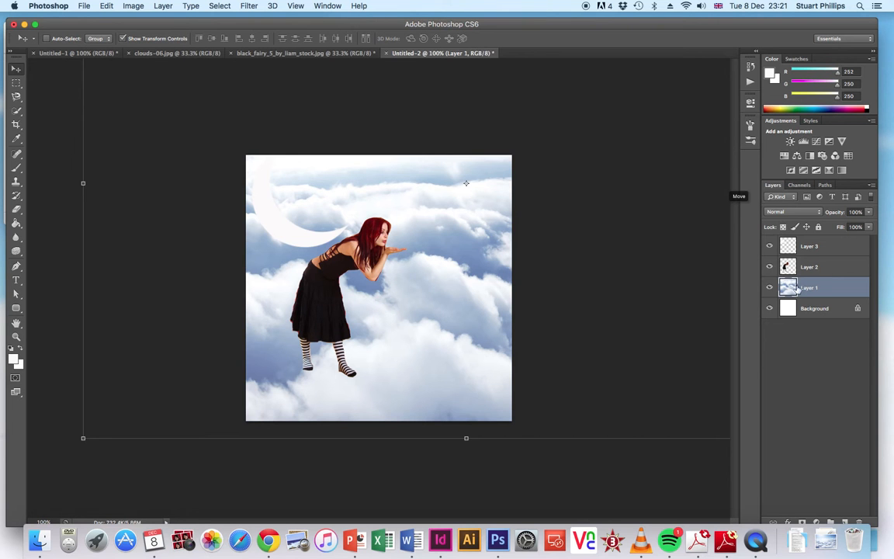
left_click(811, 246)
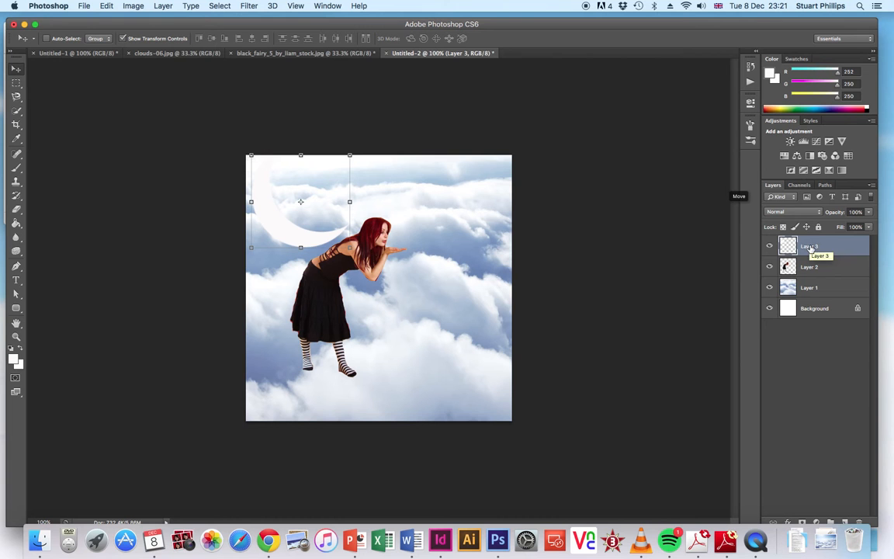
left_click(811, 288)
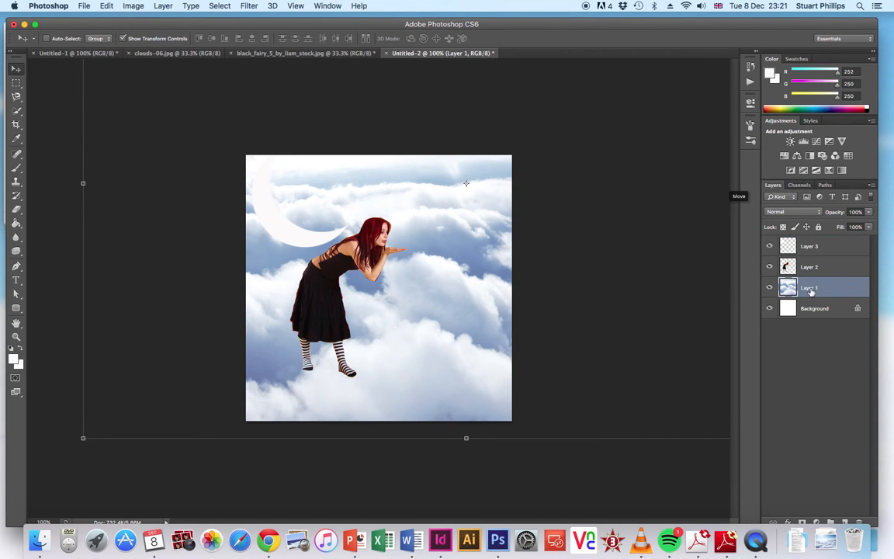
left_click(248, 5)
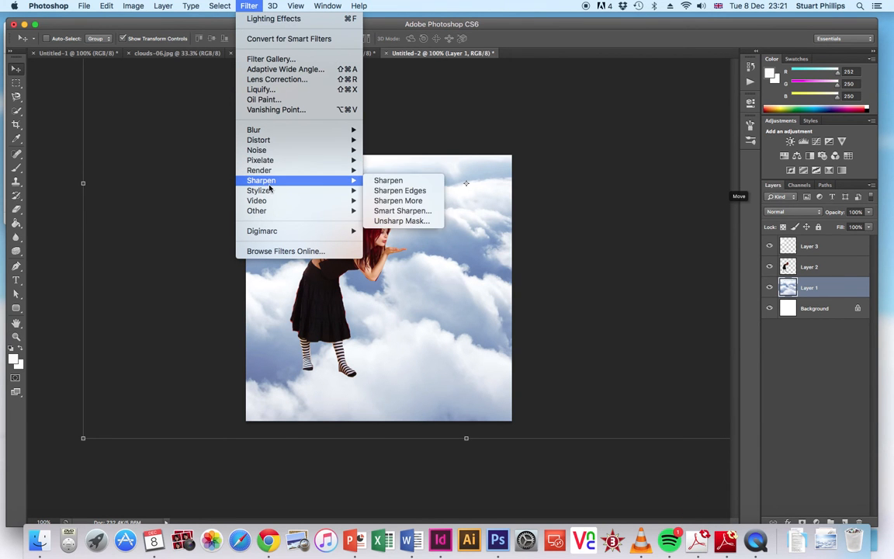
mouse_move(298, 172)
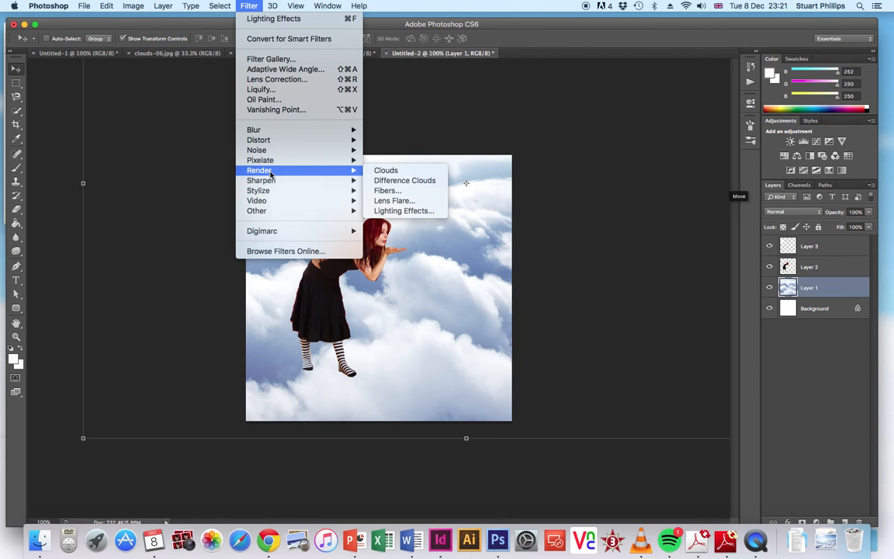
left_click(399, 212)
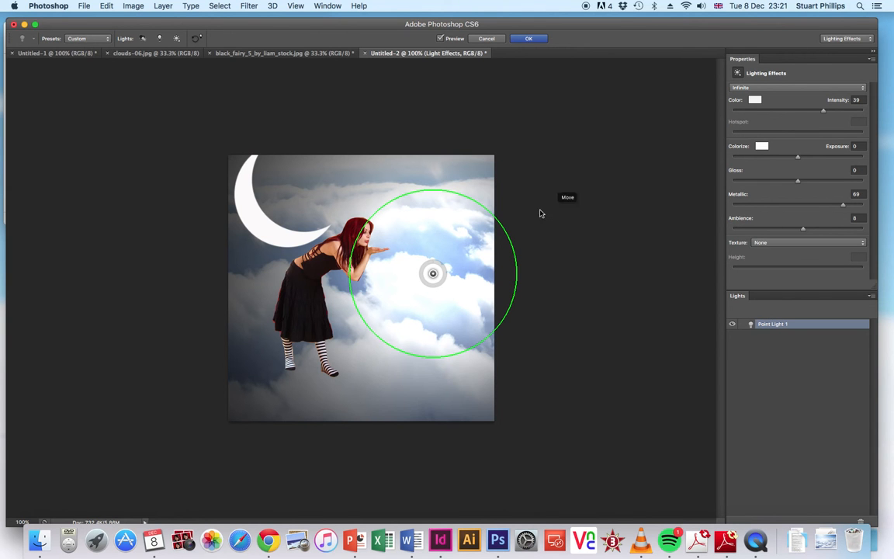
left_click(91, 40)
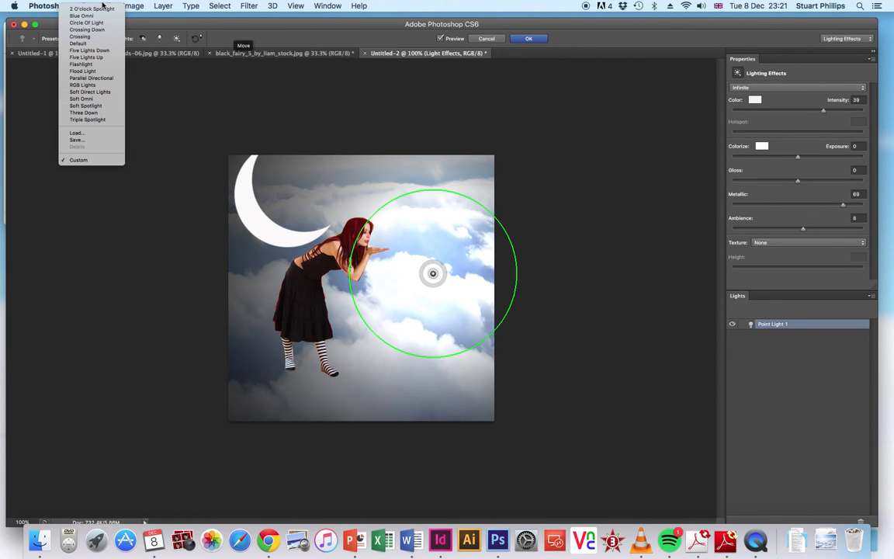
left_click(99, 99)
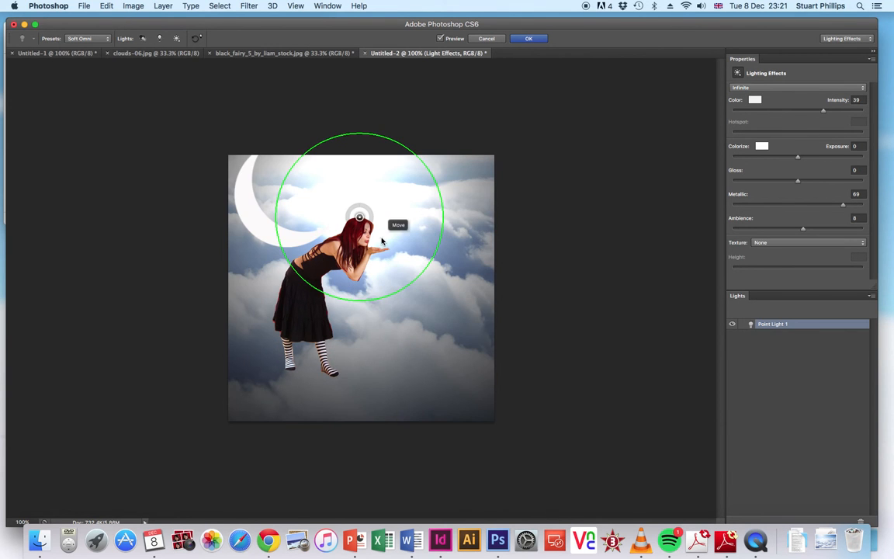
- Centre the point light on the fairy's waist and apply the lighting to the clouds
left_click_drag(359, 218, 310, 268)
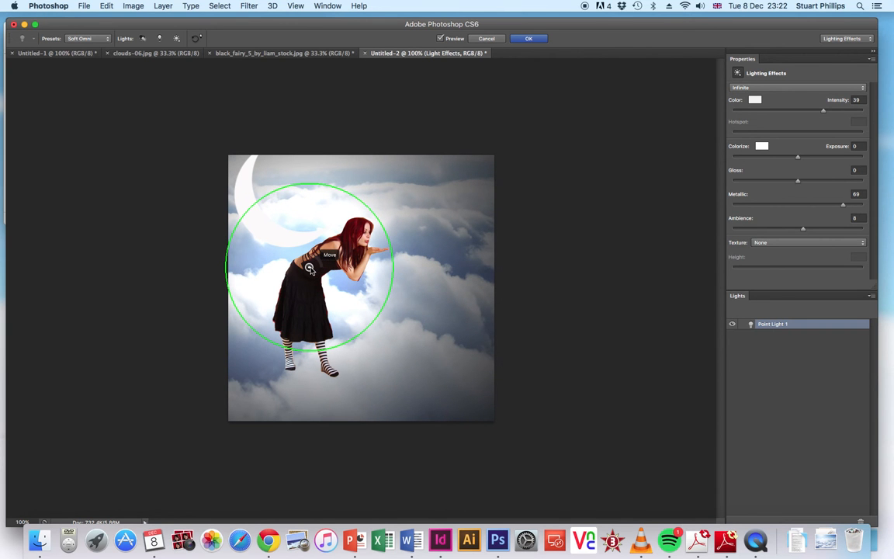
mouse_move(309, 268)
left_mouse_down()
mouse_move(309, 236)
mouse_move(260, 216)
mouse_move(303, 301)
mouse_move(313, 284)
mouse_move(303, 271)
mouse_move(308, 278)
left_mouse_up()
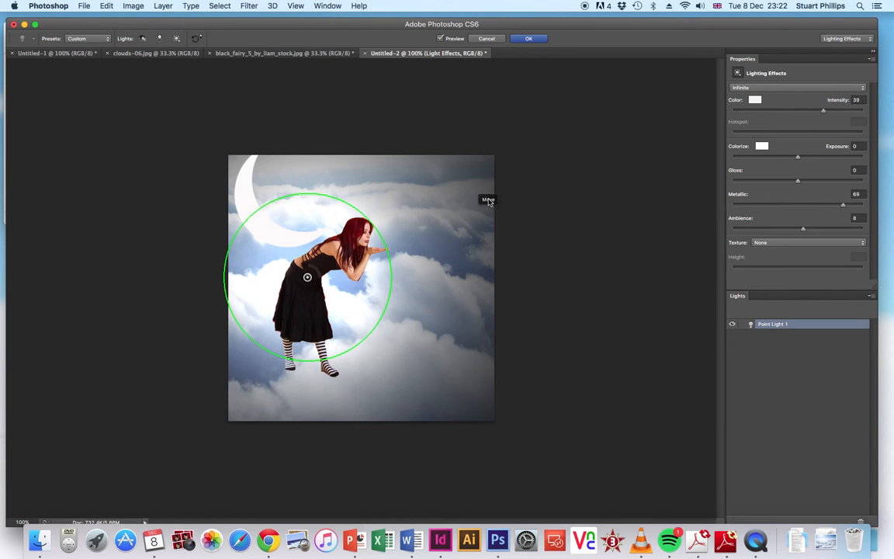
left_click(530, 40)
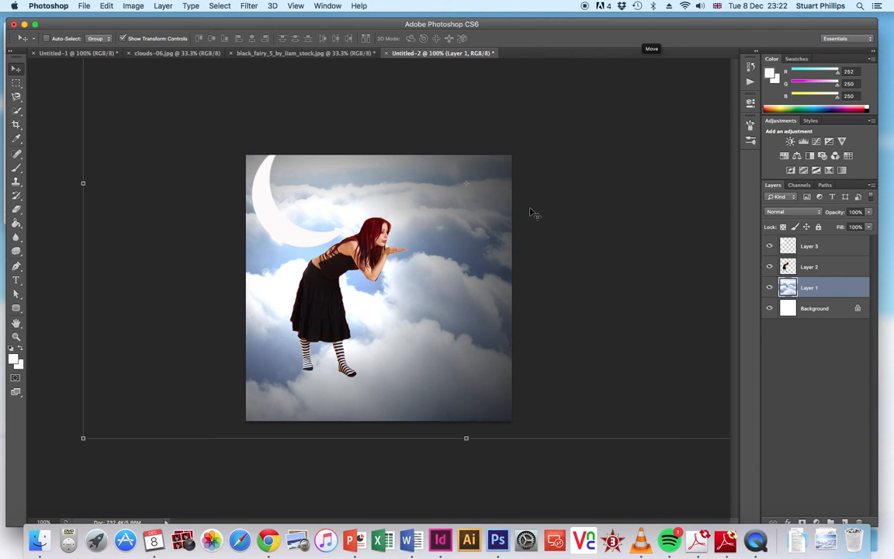
- Add an Outer Glow layer style to the crescent moon on Layer 3 and set its opacity to 100%
left_click(810, 246)
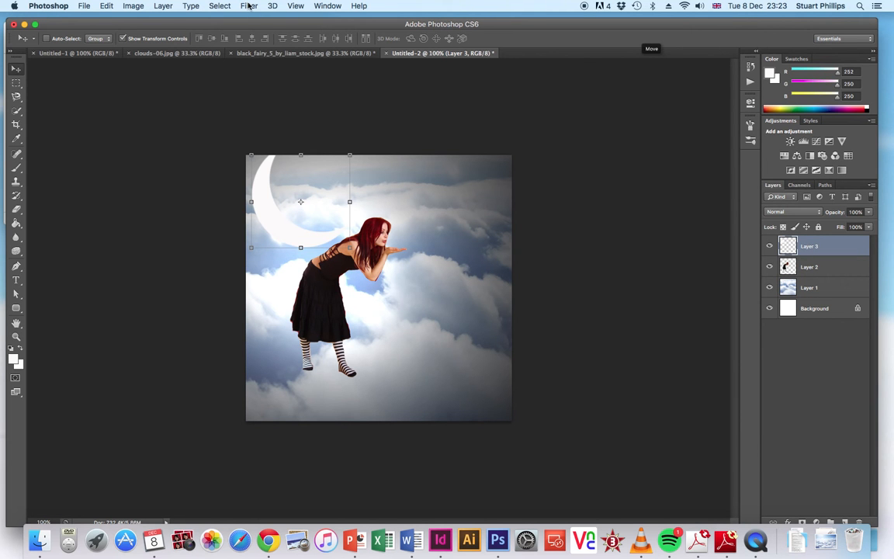
left_click(159, 6)
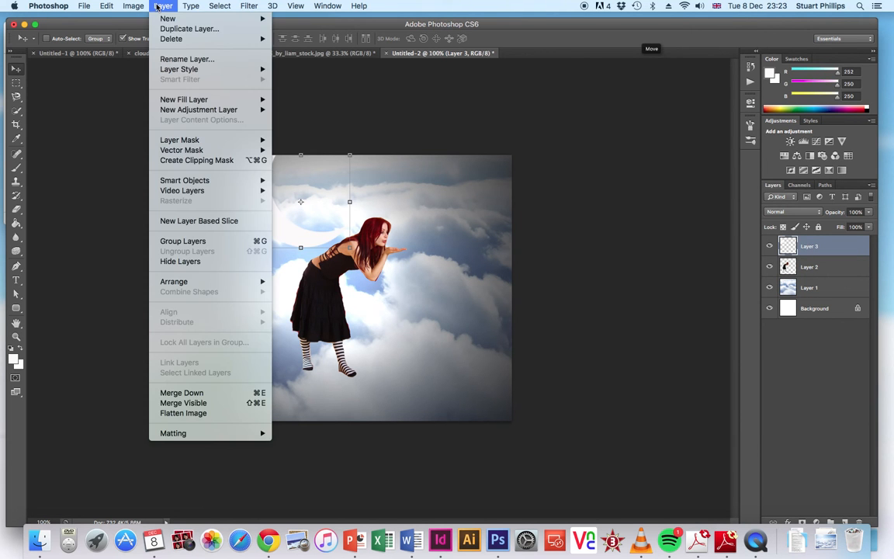
mouse_move(179, 74)
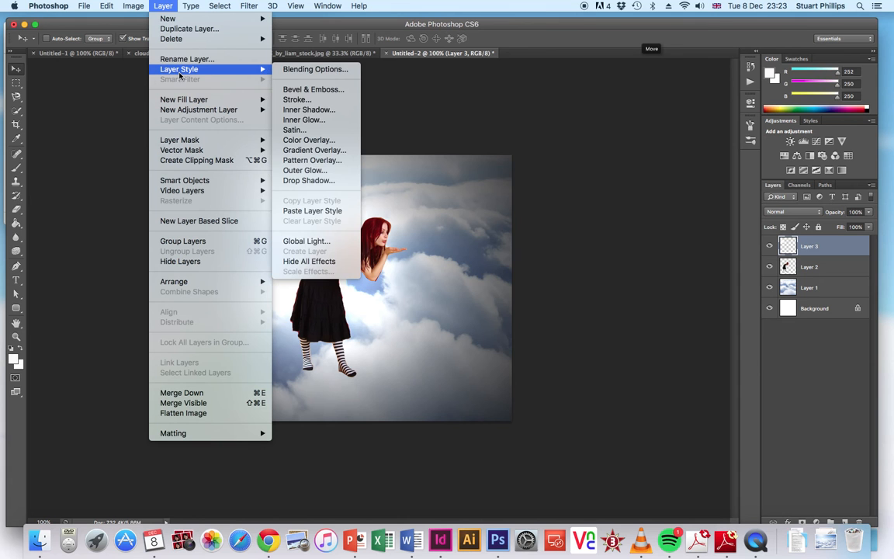
left_click(300, 176)
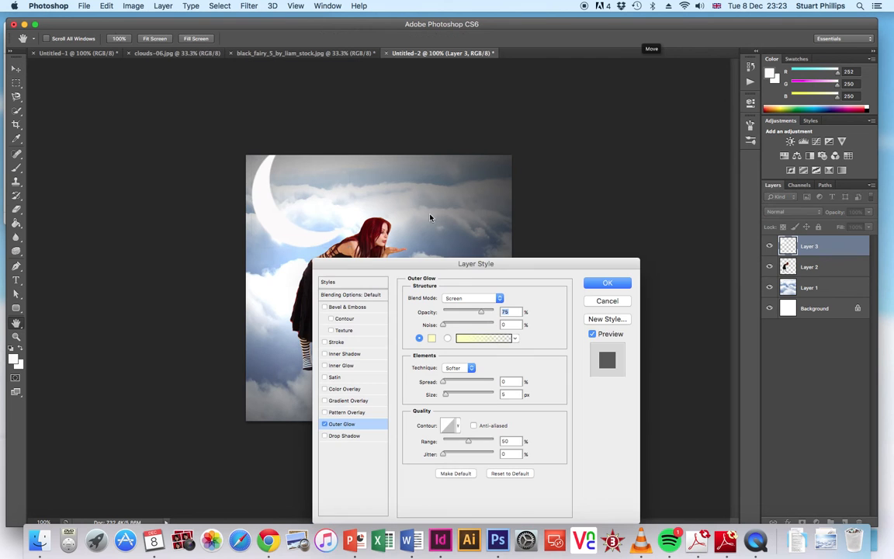
left_click_drag(476, 264, 575, 152)
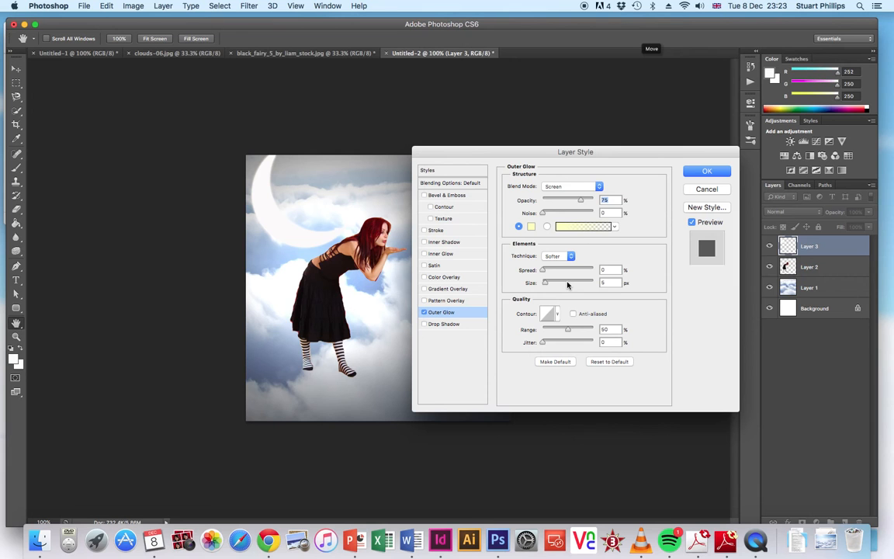
left_click_drag(577, 203, 543, 204)
left_click_drag(547, 203, 595, 202)
- Set the moon's glow colour to near-white fefefe and its size to 13 px, and apply the layer style
left_click(531, 226)
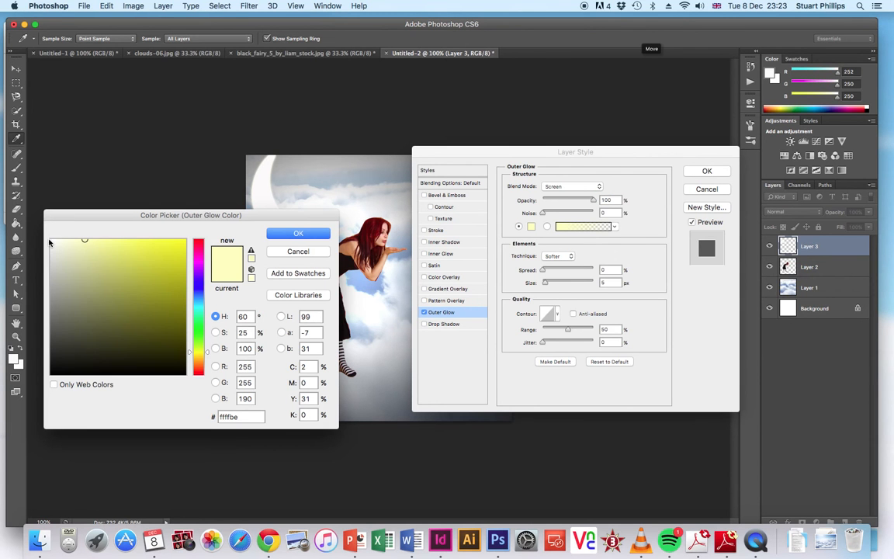
left_click(51, 241)
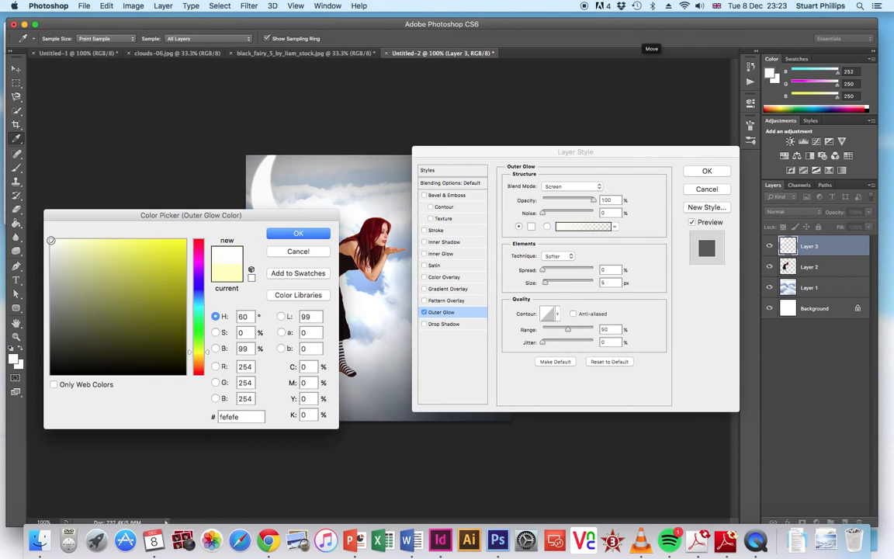
left_click(298, 233)
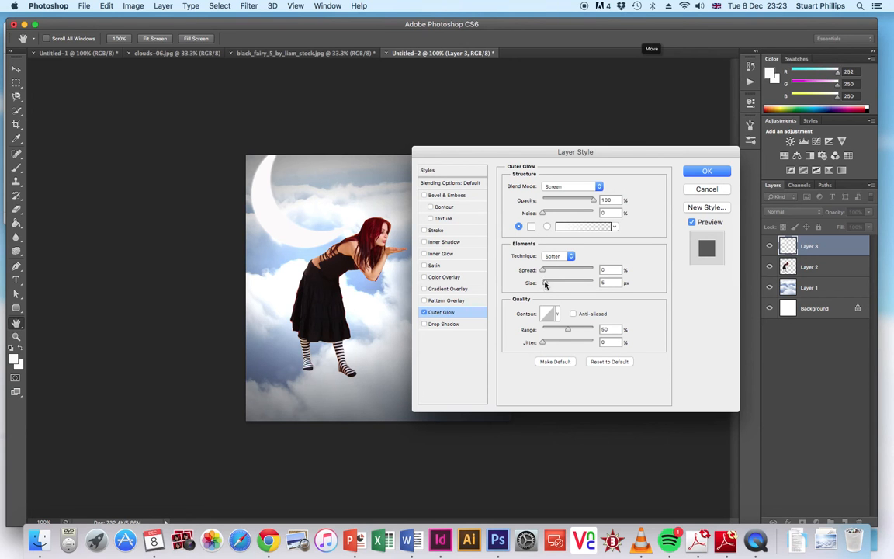
mouse_move(544, 283)
left_mouse_down()
mouse_move(578, 284)
mouse_move(539, 284)
mouse_move(548, 284)
left_mouse_up()
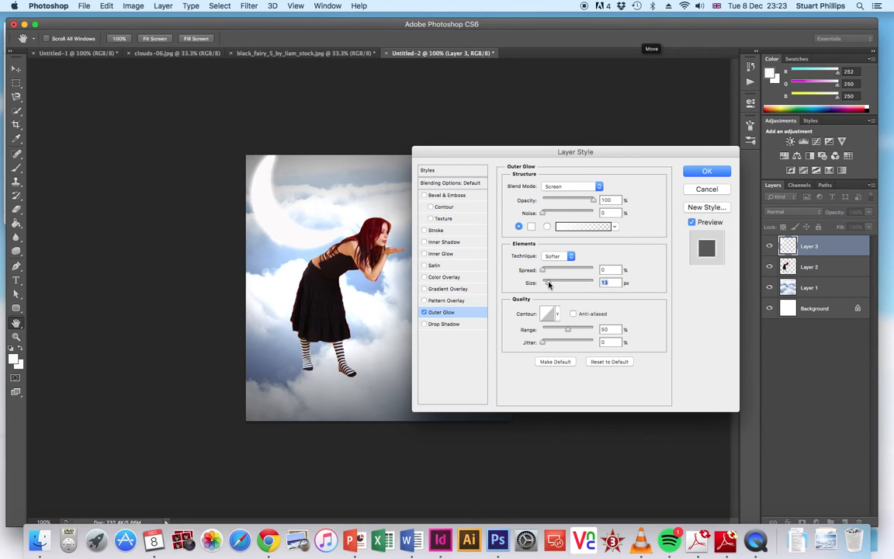
left_click_drag(543, 273, 543, 276)
left_click(706, 172)
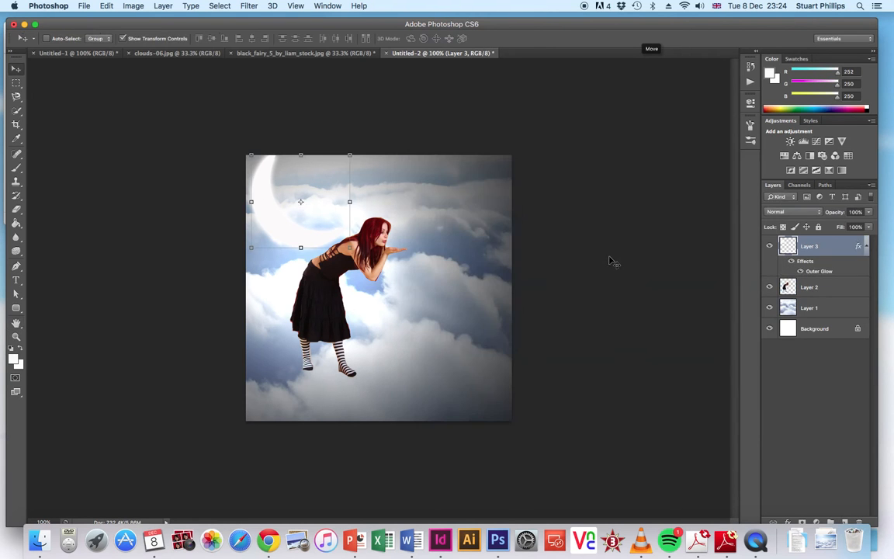
- Compare the image before and after the moon's Outer Glow by stepping the history back to Lighting Effects and forward again
left_click(750, 68)
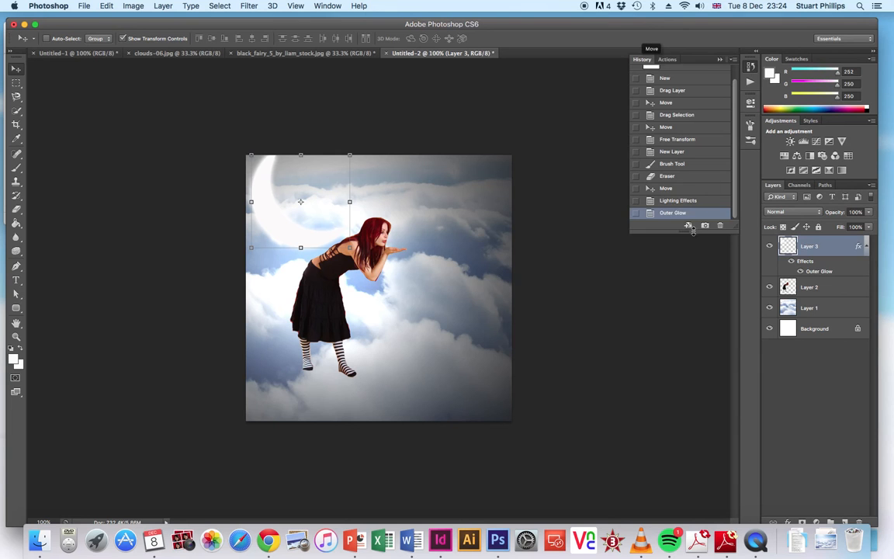
left_click(677, 200)
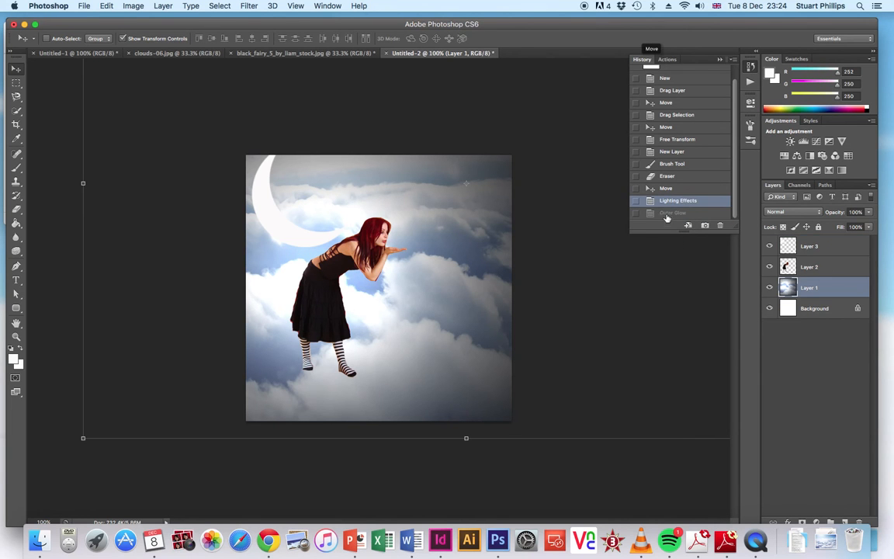
left_click(664, 213)
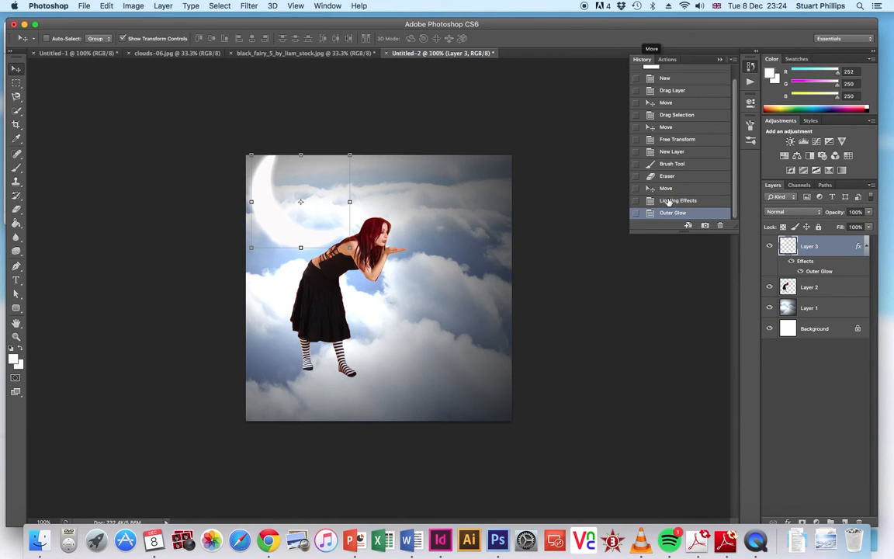
left_click(645, 58)
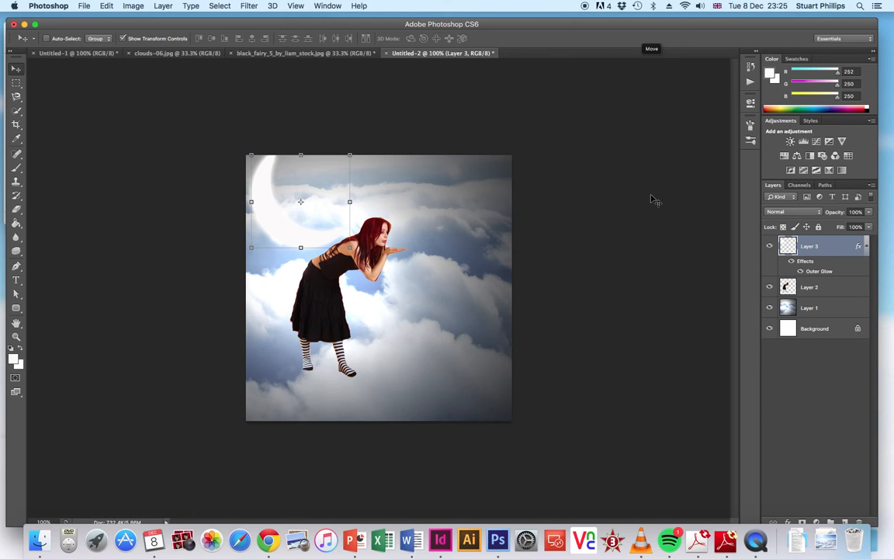
- Start the Lighting Effects filter on the clouds in Layer 1 and move the point light to the clouds just below the fairy's outstretched hand
left_click(810, 308)
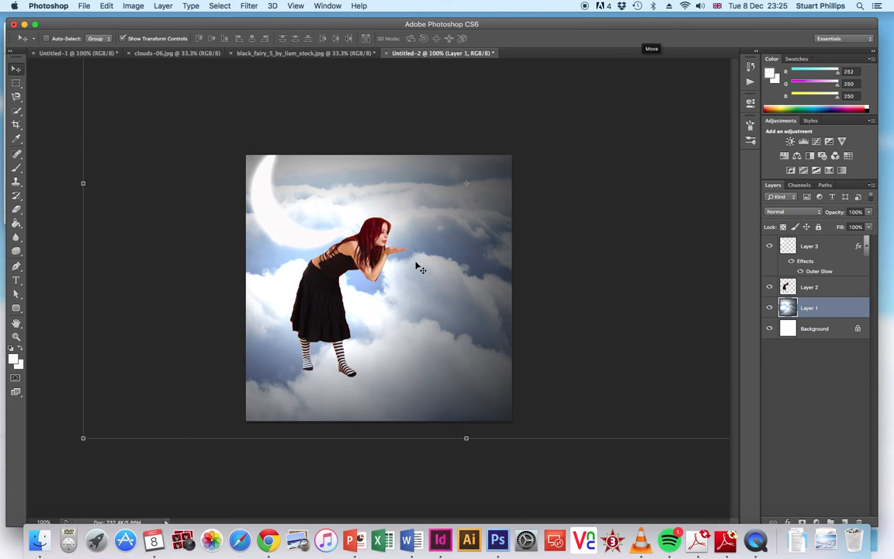
left_click(250, 5)
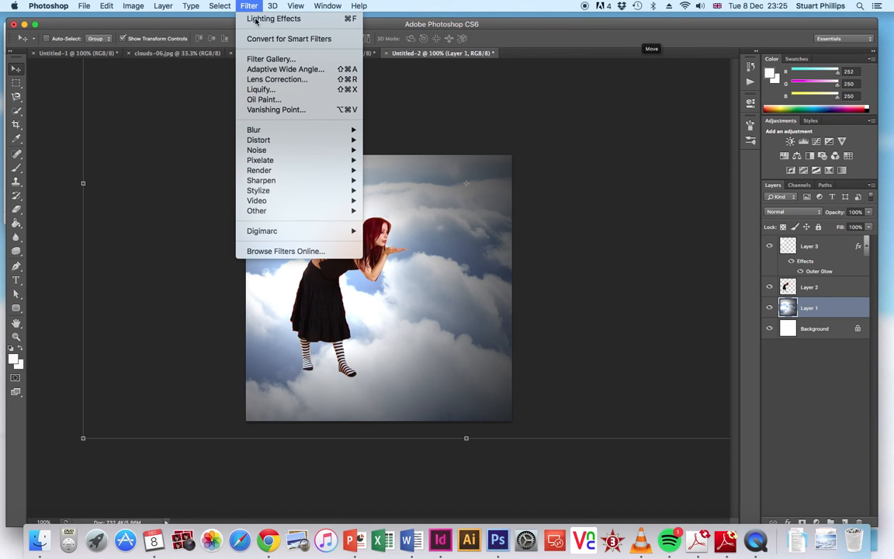
mouse_move(263, 174)
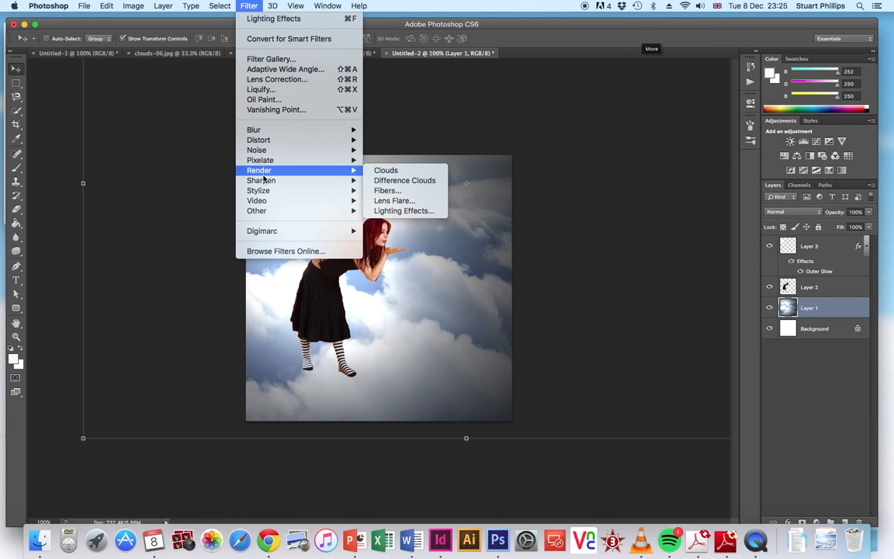
left_click(391, 211)
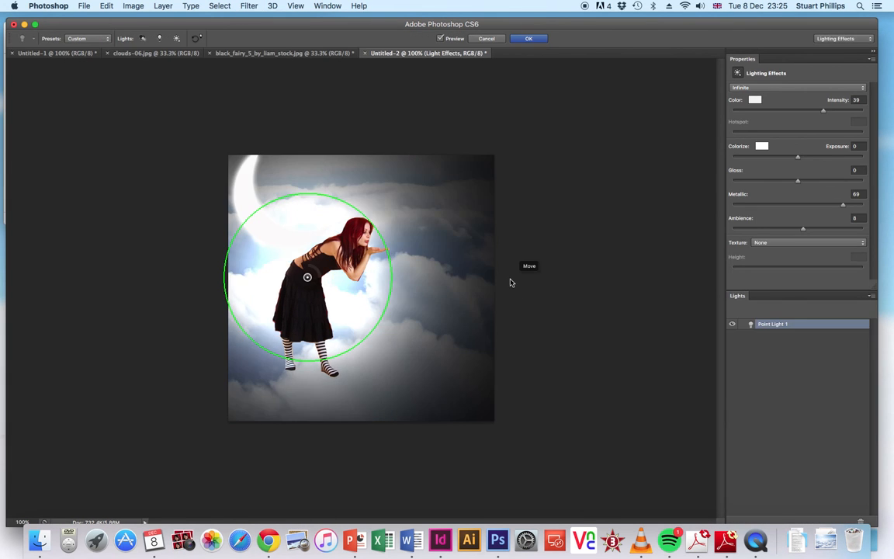
left_click_drag(314, 281, 383, 291)
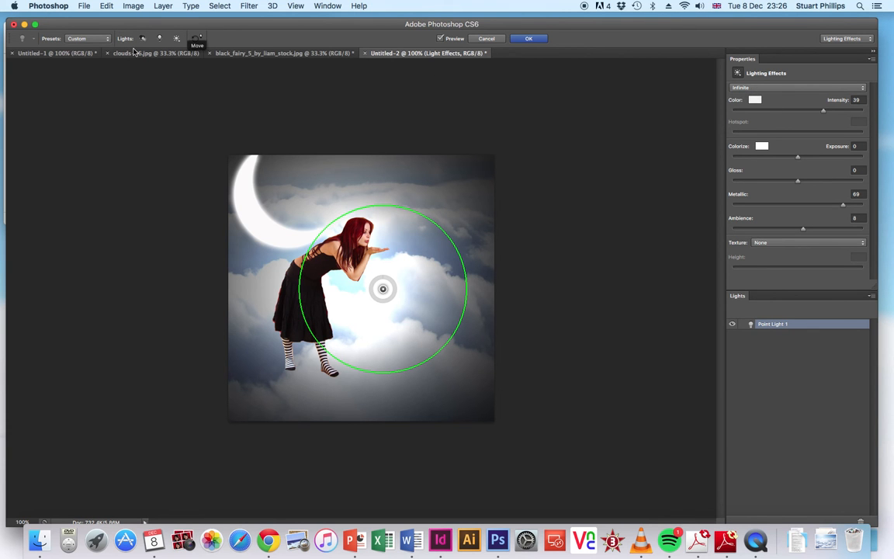
- Try the Blue Omni lighting preset on the clouds, then switch to the Soft Omni preset
left_click(93, 38)
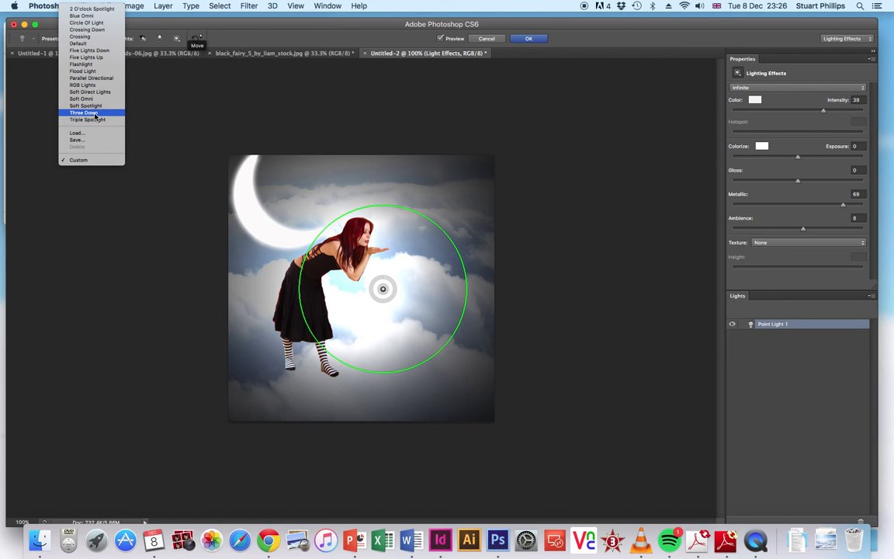
left_click(81, 15)
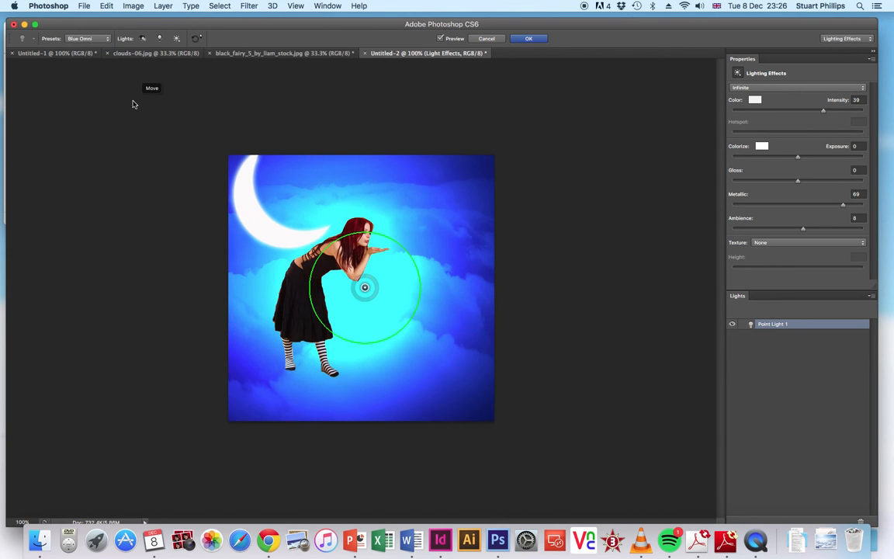
left_click(86, 39)
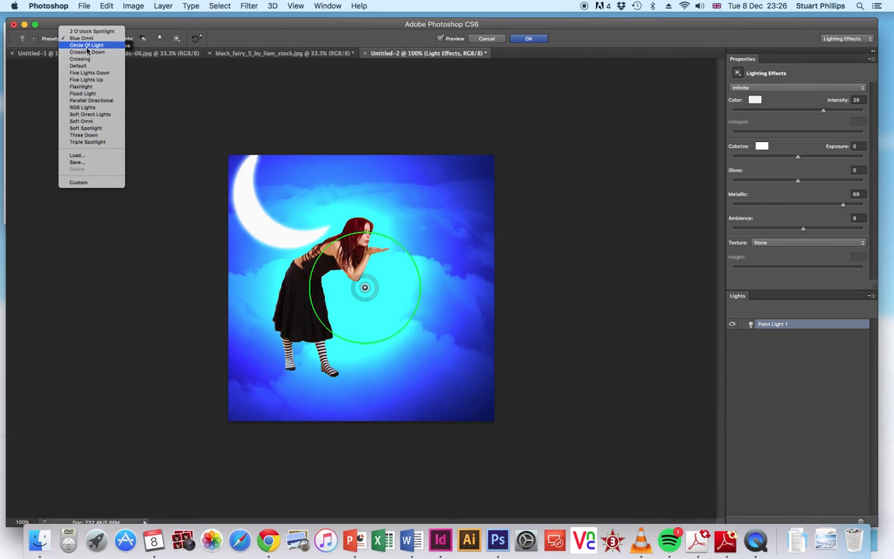
left_click(84, 121)
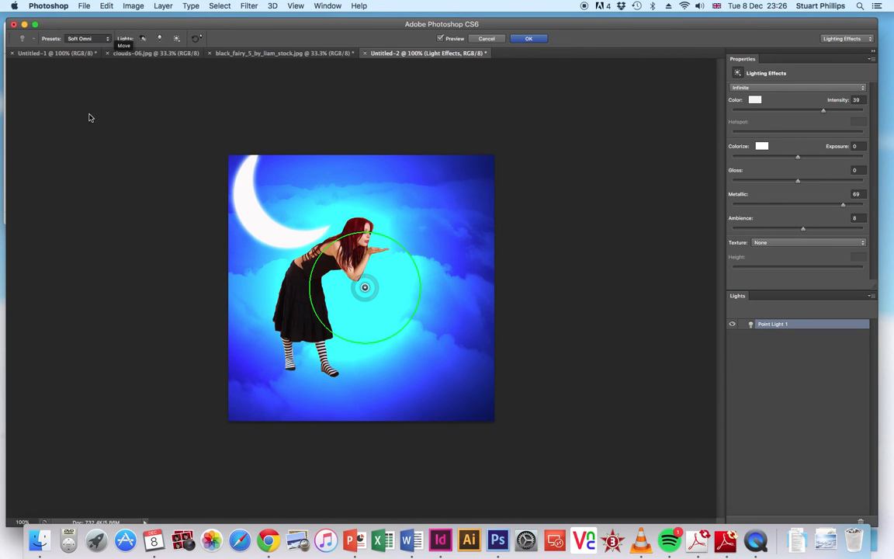
left_click(88, 40)
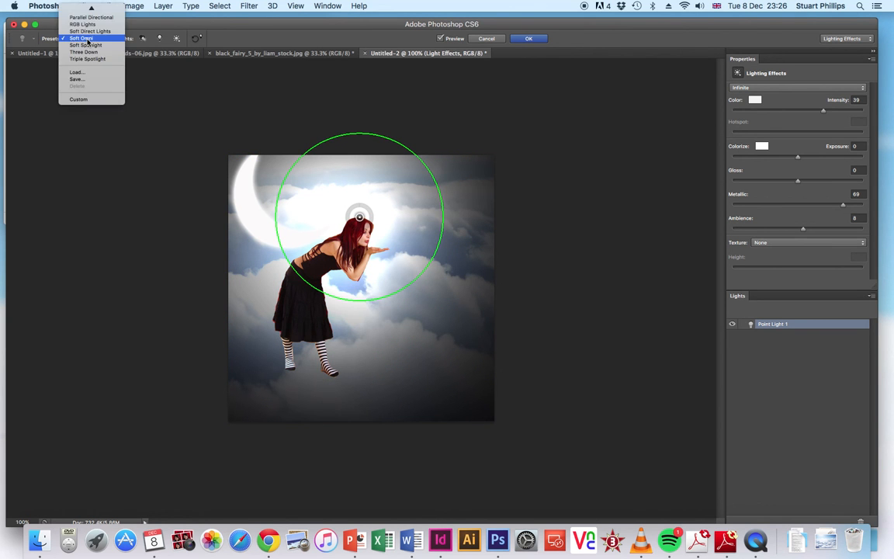
left_click(129, 36)
- Add two spot lights, two more point lights and one infinite light to the clouds' lighting
left_click(144, 38)
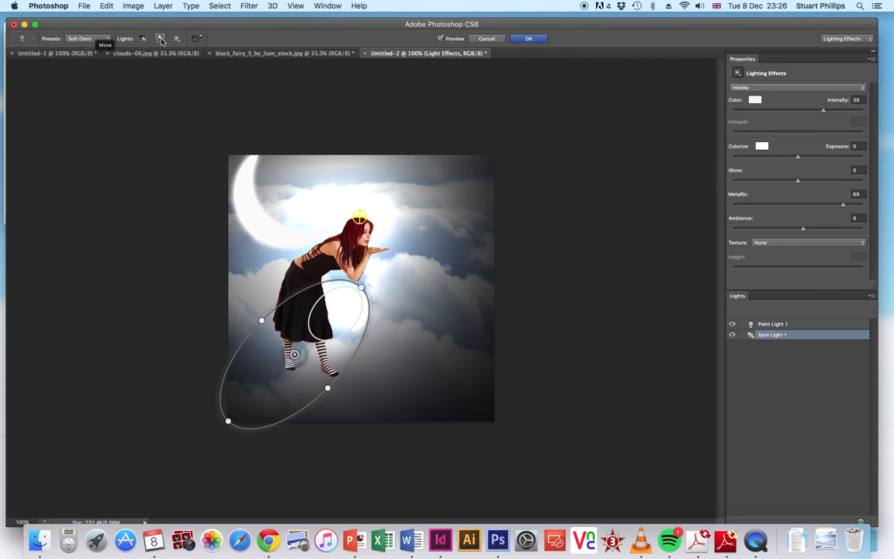
left_click(160, 39)
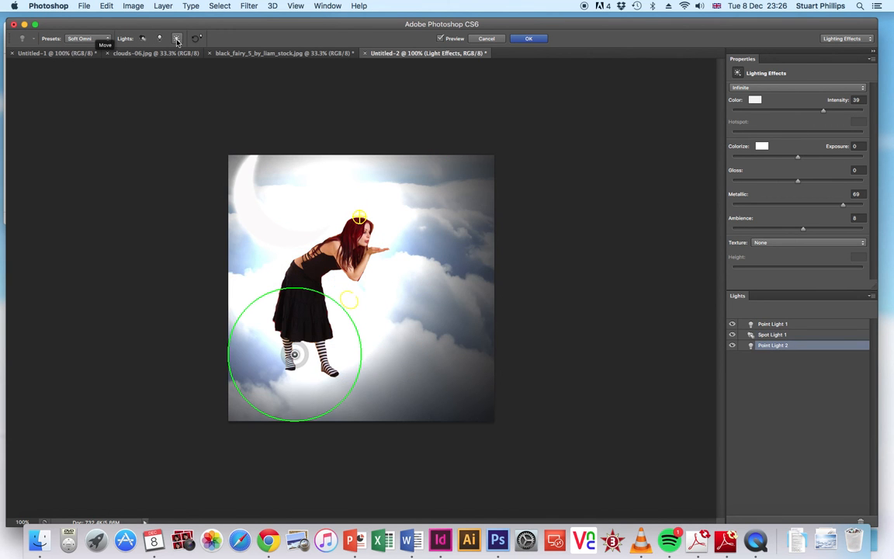
left_click(177, 39)
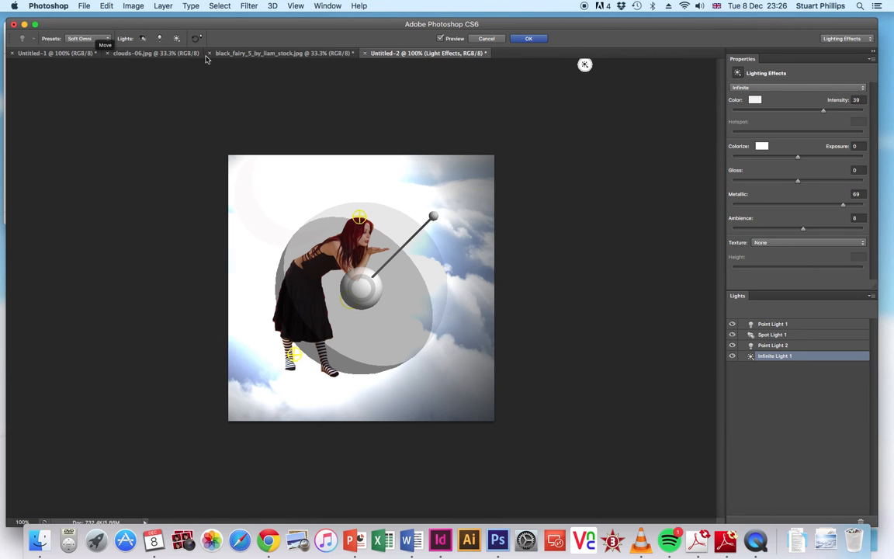
left_click(144, 39)
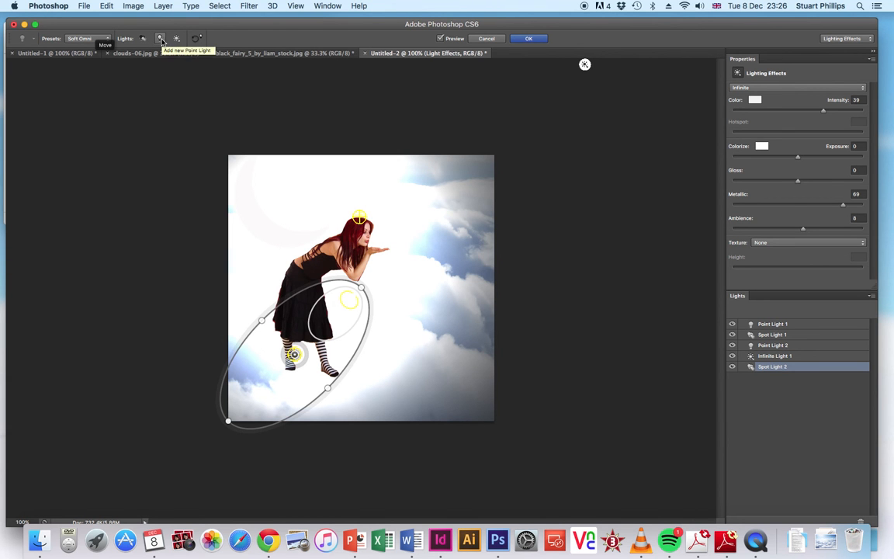
left_click(160, 38)
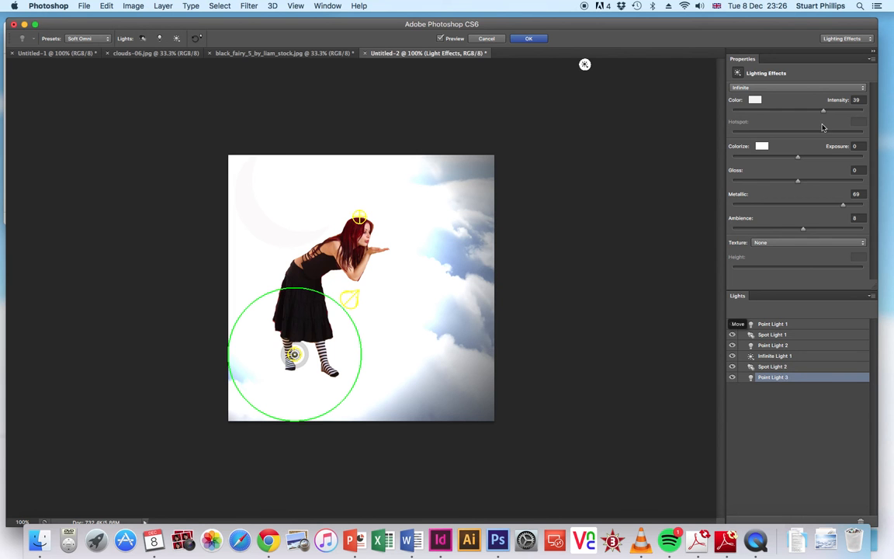
- Set the lighting's intensity to 25, exposure to about -76, gloss to -41, metallic to -36 and ambience to -44
left_click_drag(823, 110, 745, 121)
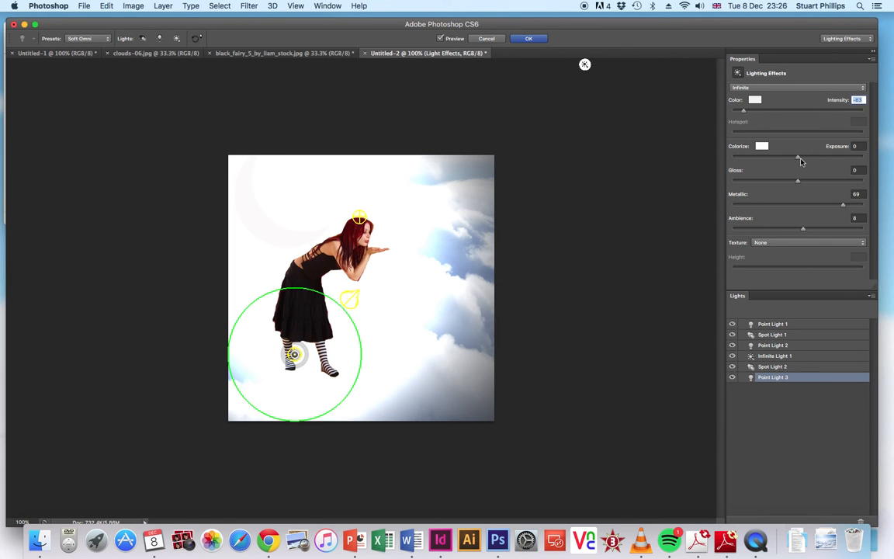
left_click_drag(797, 157, 748, 159)
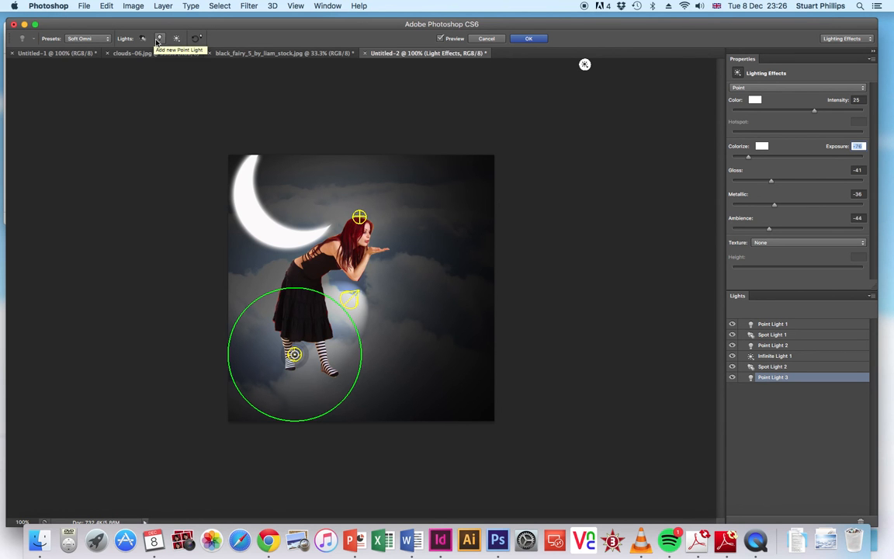
- Move Point Light 2 from the fairy's feet to the clouds in front of her, raise the ambience and apply the lighting
left_click(294, 354)
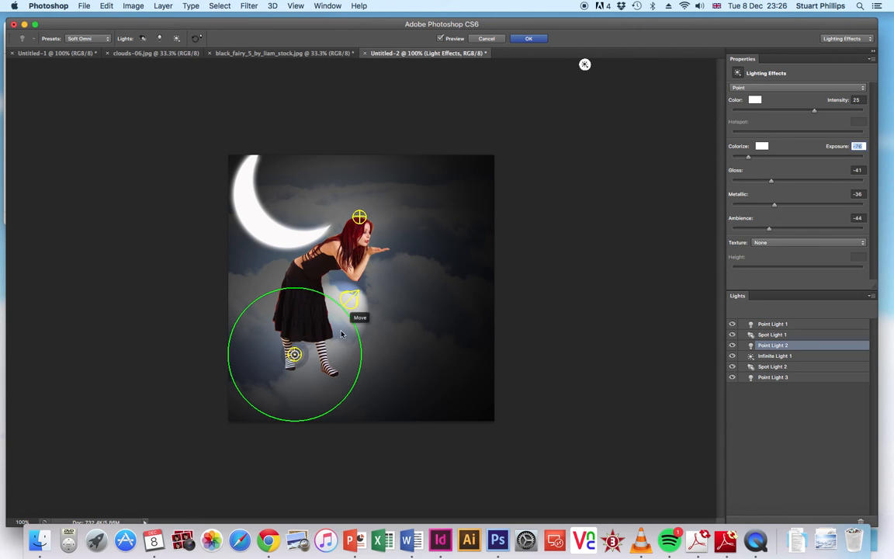
left_click(350, 300)
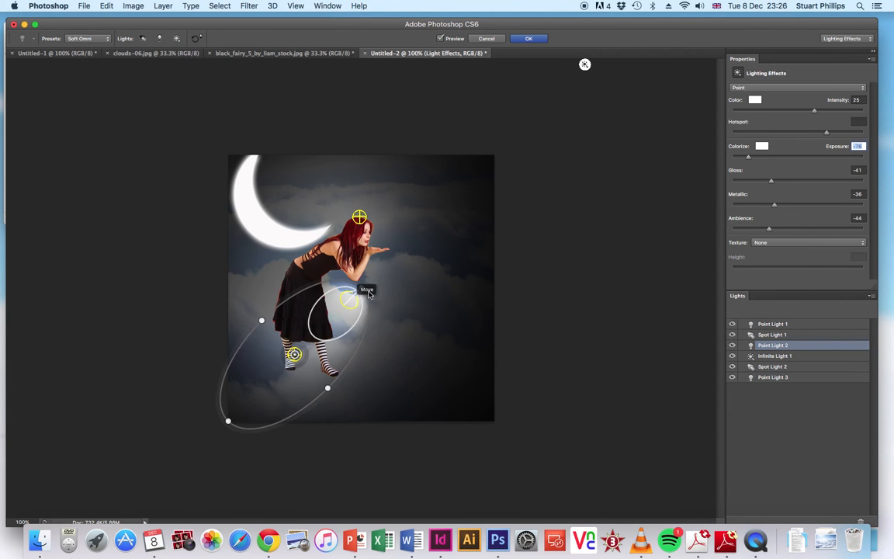
left_click(295, 355)
left_click_drag(294, 354, 393, 310)
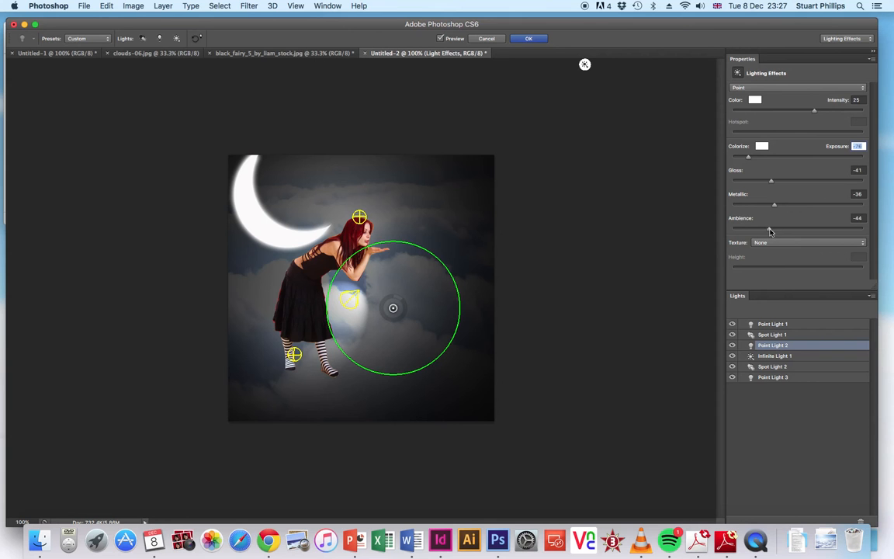
left_click_drag(769, 232, 788, 231)
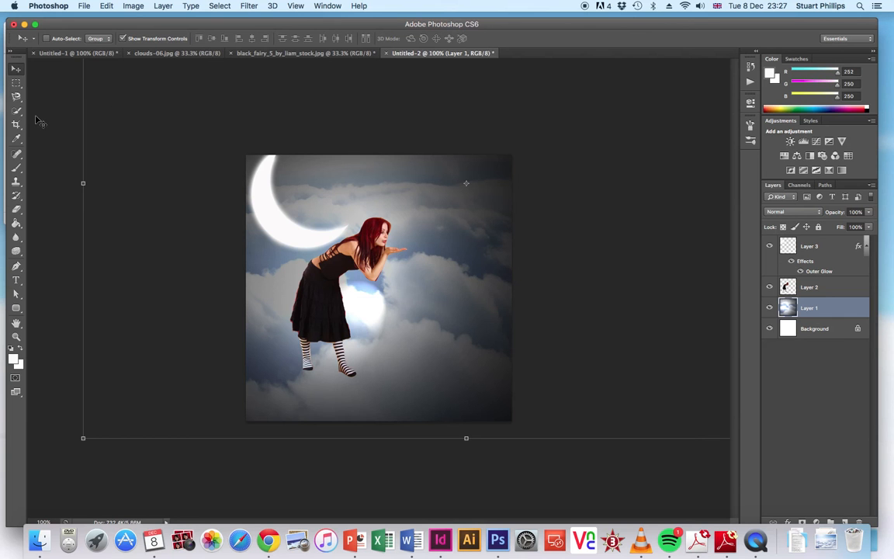
- Load the brush set brush_set__stars_shine_out_by_azureluck.abr for the Brush tool and select its 520 px star brush
left_click(16, 165)
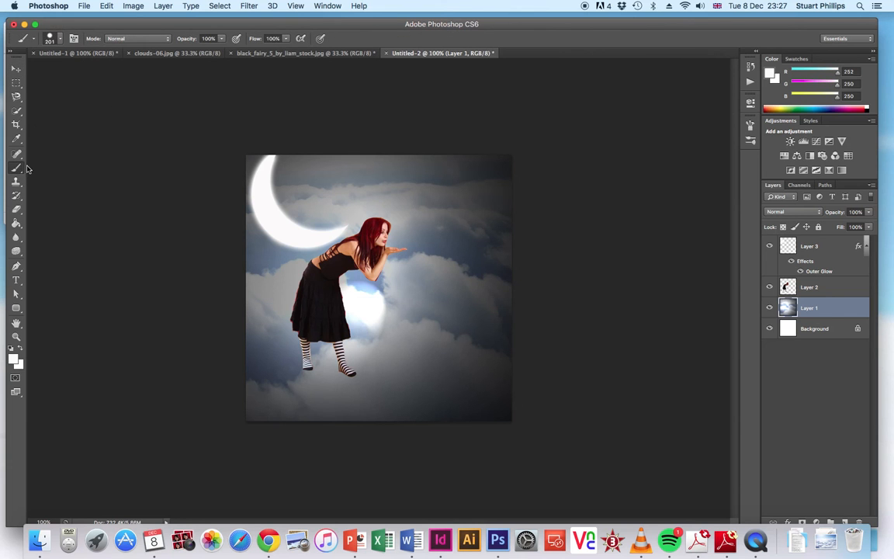
left_click(75, 38)
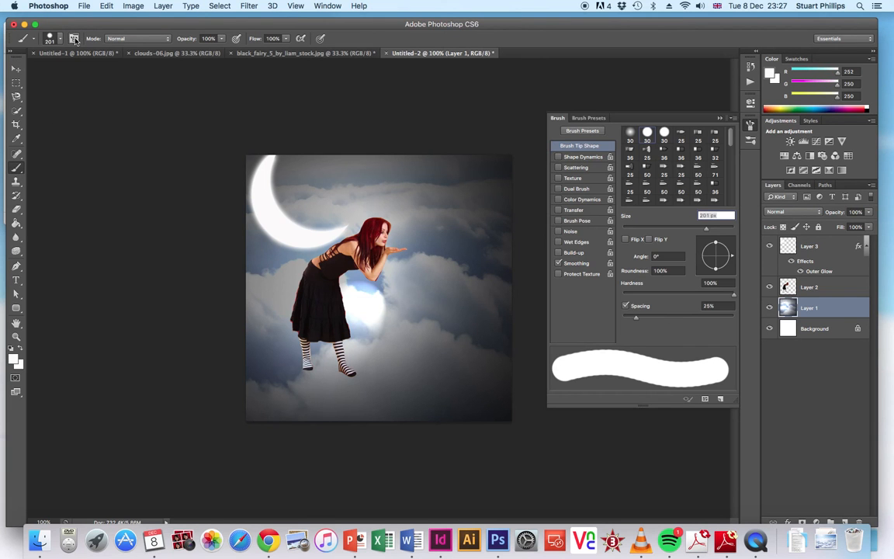
left_click(597, 120)
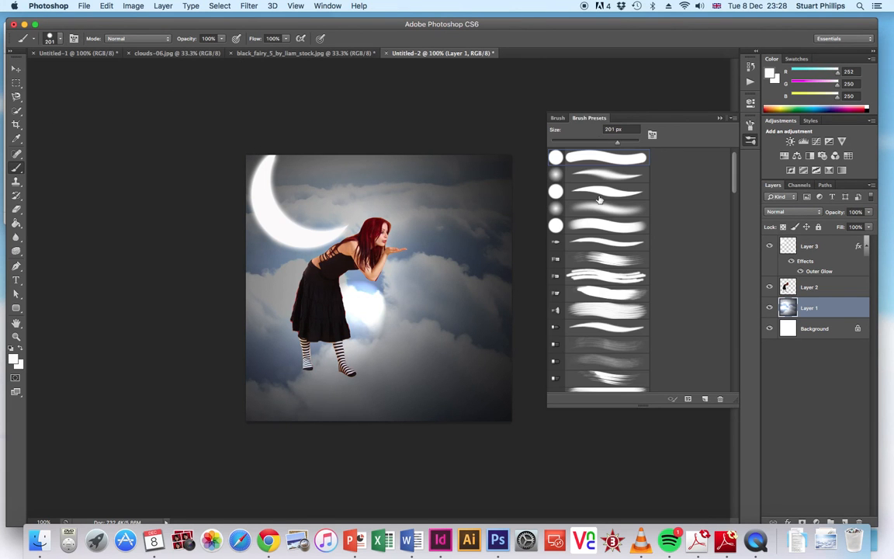
left_click(597, 325)
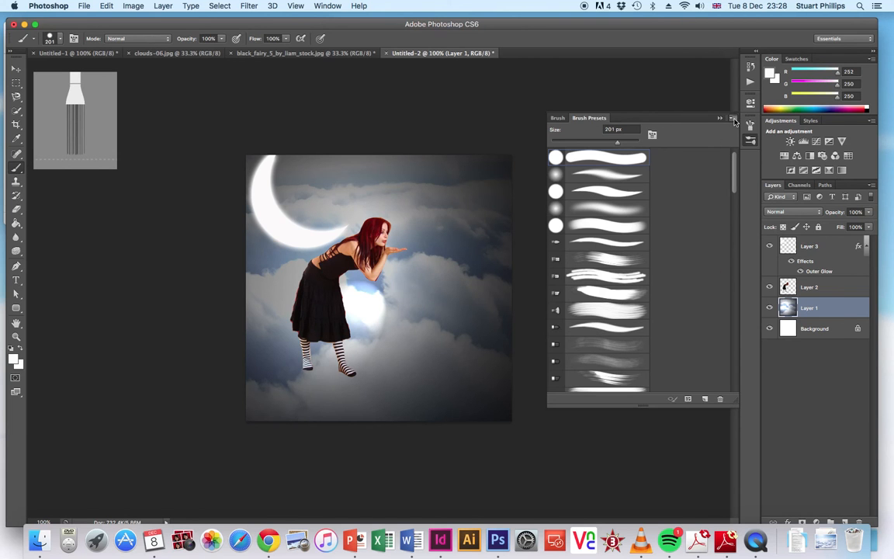
left_click(733, 119)
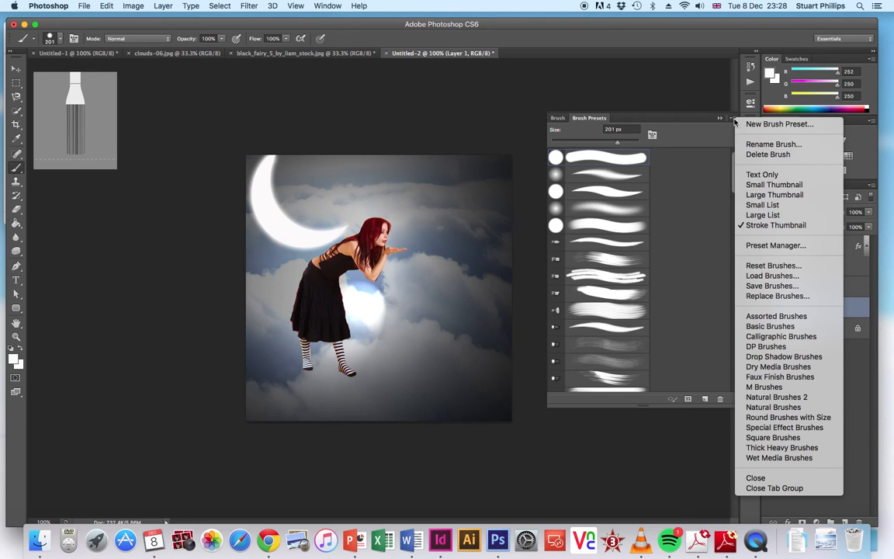
left_click(756, 276)
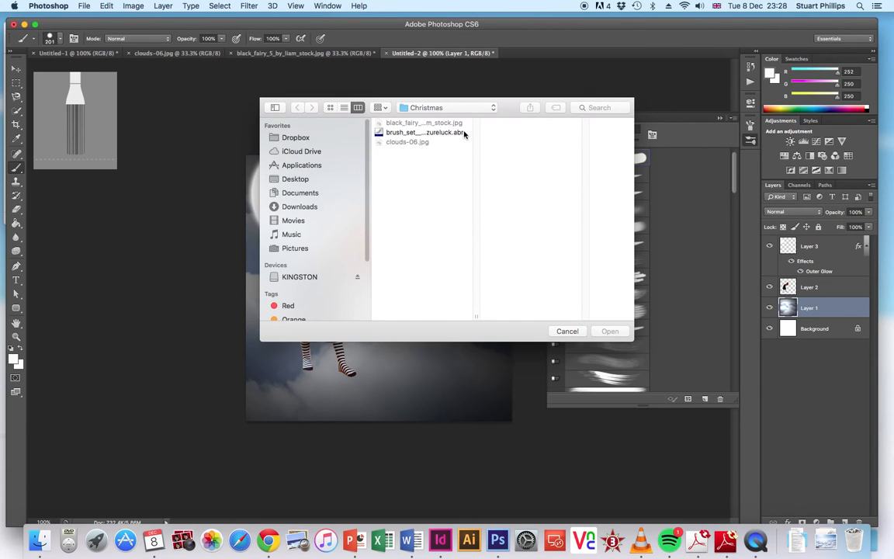
left_click(397, 132)
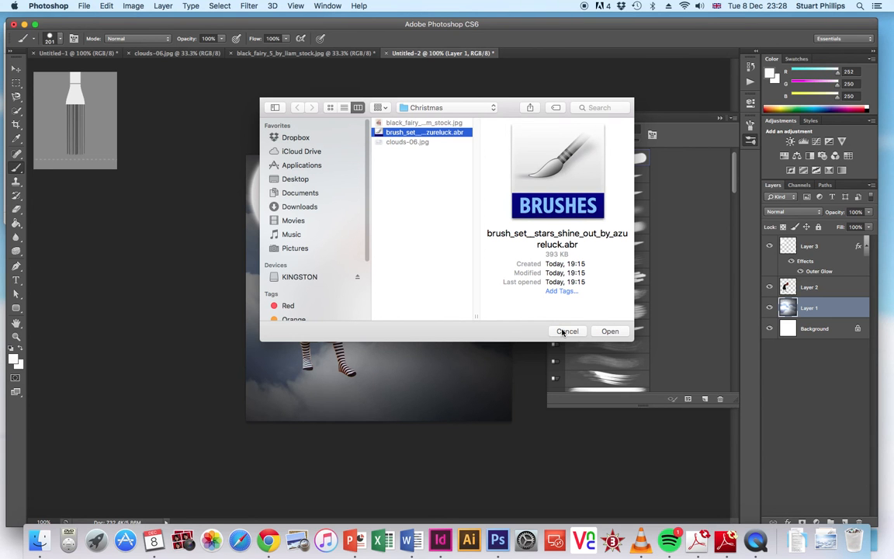
left_click(608, 332)
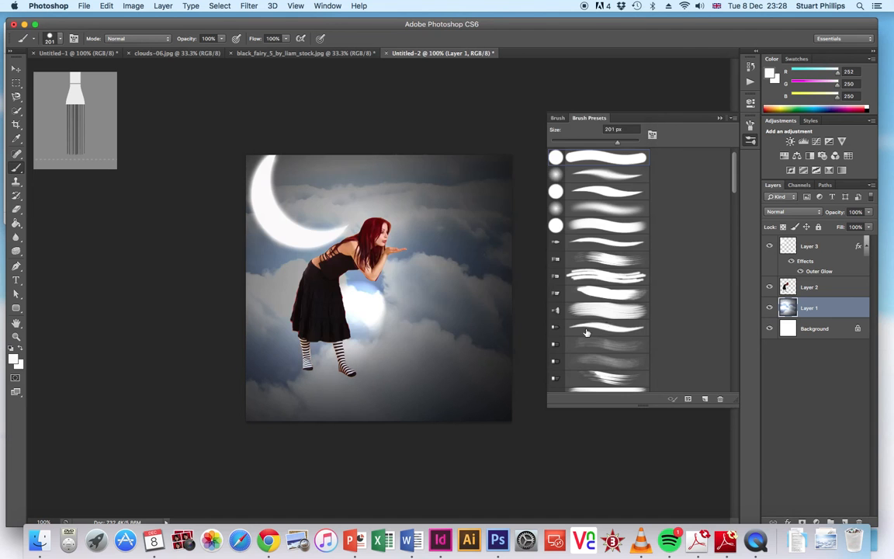
left_click_drag(736, 175, 721, 402)
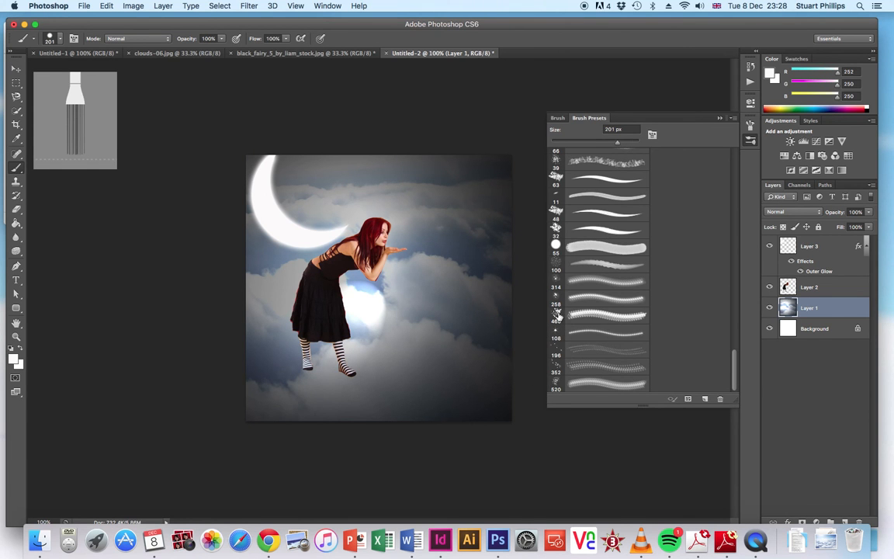
left_click(561, 385)
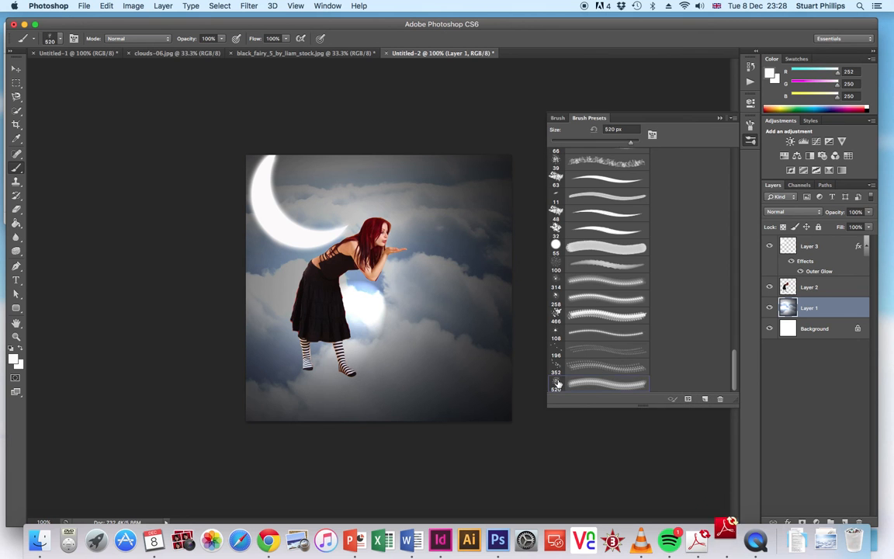
- Set the star brush to 121 px and paint a cloud of white stars blowing away from the fairy's hand on Layer 1
left_click(600, 142)
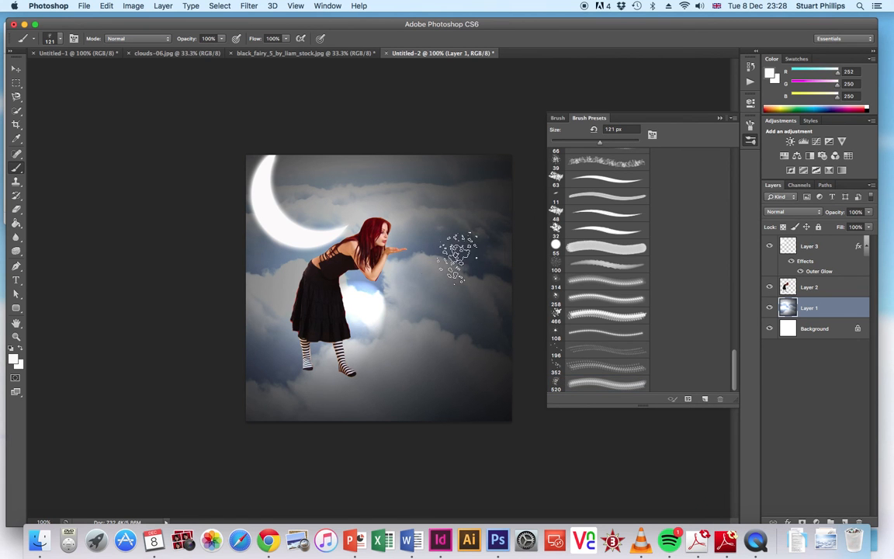
left_click(421, 236)
mouse_move(427, 236)
left_mouse_down()
mouse_move(456, 221)
mouse_move(448, 221)
mouse_move(479, 267)
mouse_move(471, 248)
mouse_move(486, 242)
mouse_move(493, 194)
left_mouse_up()
left_click(493, 298)
left_click(448, 276)
left_click(432, 280)
left_click(481, 280)
left_click(494, 255)
left_click(506, 284)
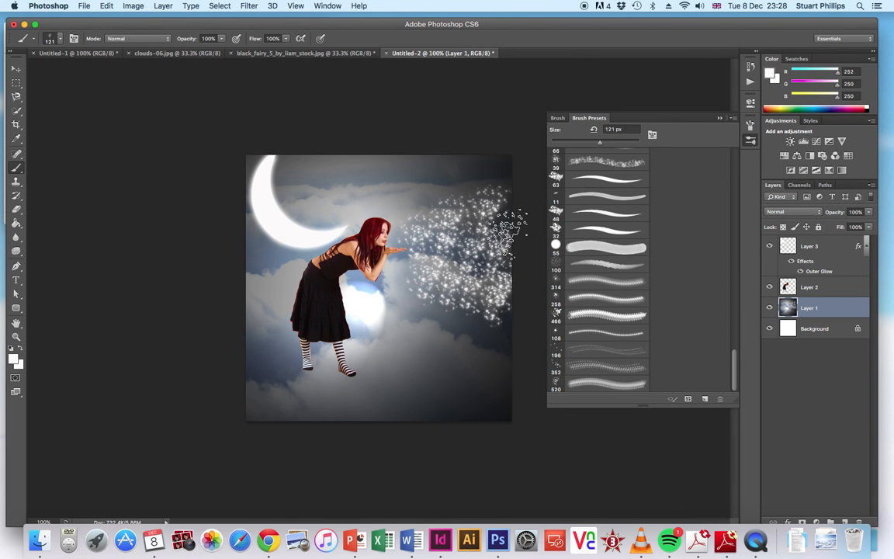
- Add finer stars with the 352 px brush at 64 px, and dab bright sparkles across the star cloud with the 108 px brush at 91 px
left_click(556, 360)
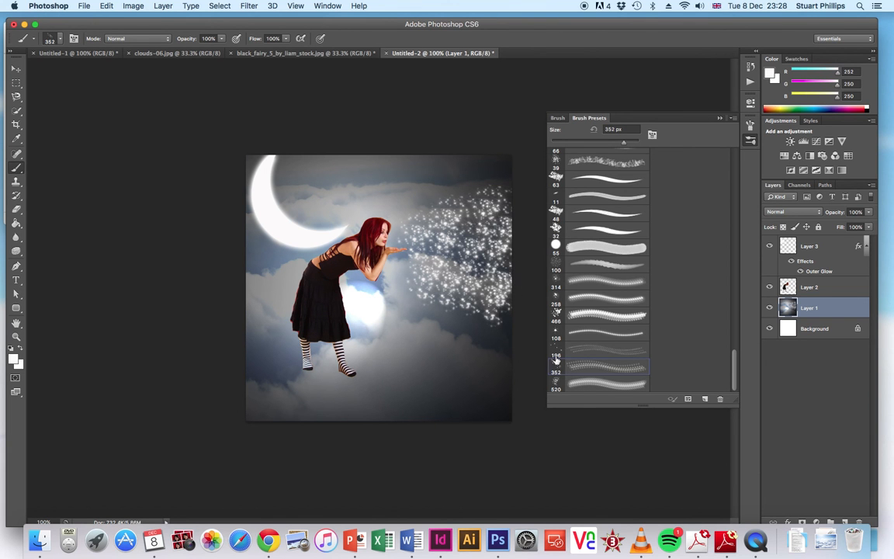
left_click(578, 143)
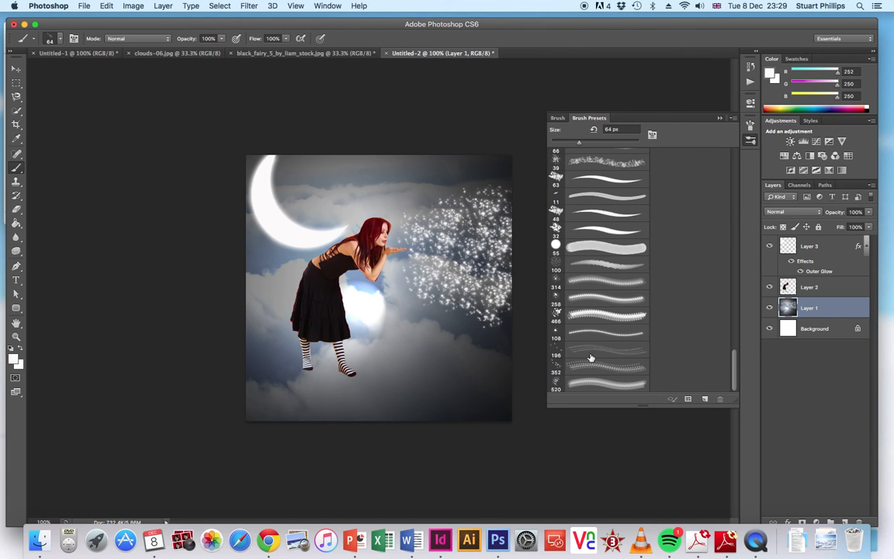
left_click(556, 334)
left_click(581, 143)
left_click(592, 143)
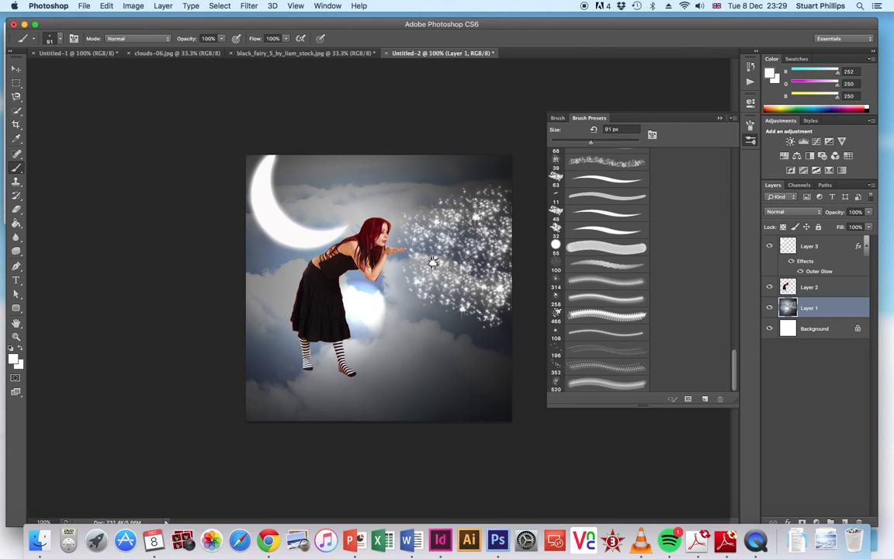
left_click(501, 329)
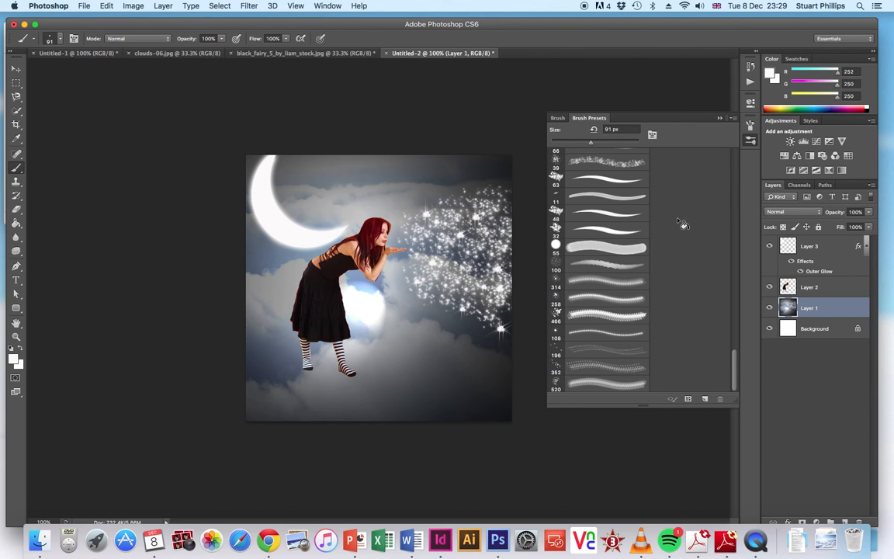
left_click(593, 240)
left_click(593, 240)
left_click(718, 120)
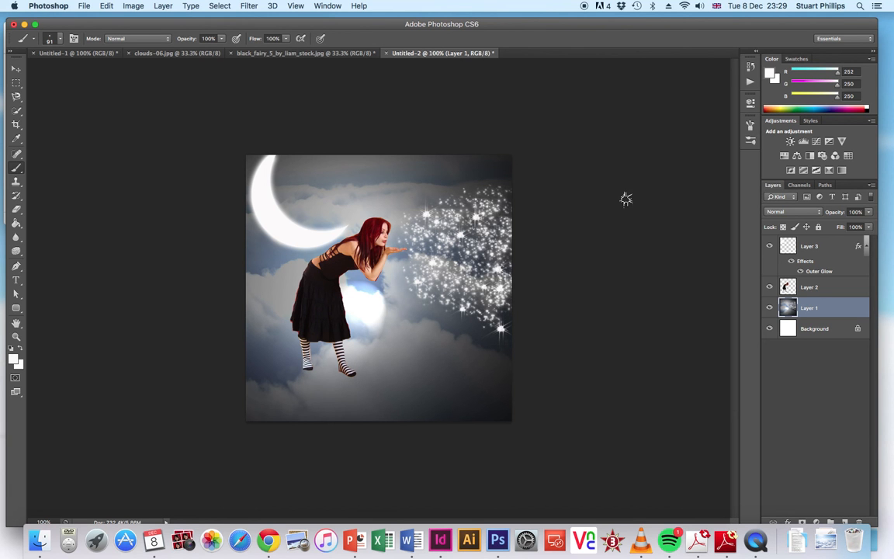
- Revert the image to the earliest Brush Tool state in the history, and undo that reversion
left_click(750, 68)
left_click_drag(734, 195, 737, 113)
left_click(693, 93)
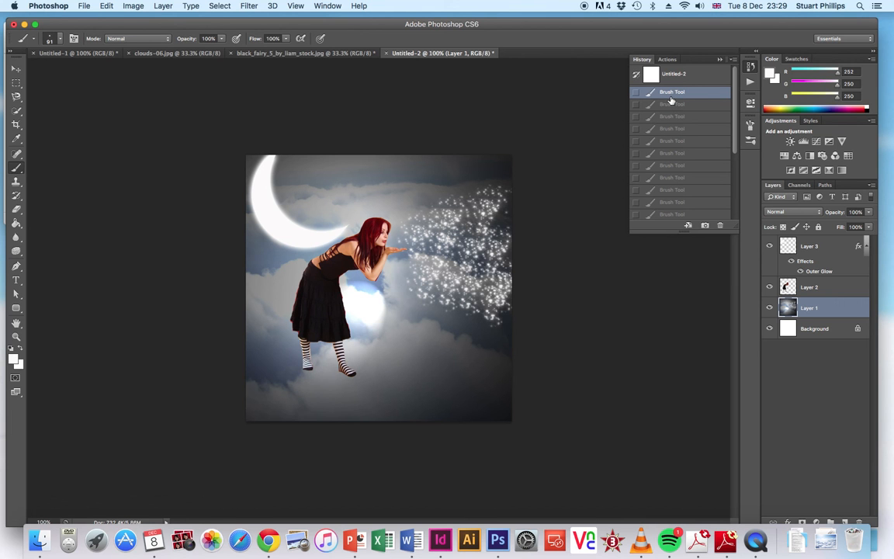
key("super+z")
key("super+z")
key("super+z")
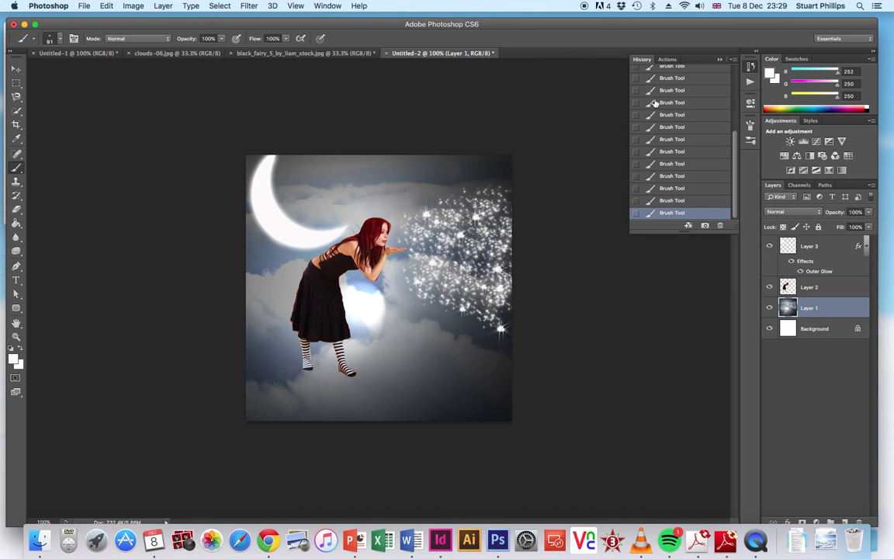
- Return the image to the first Brush Tool state listed in the history
left_click_drag(734, 158, 733, 91)
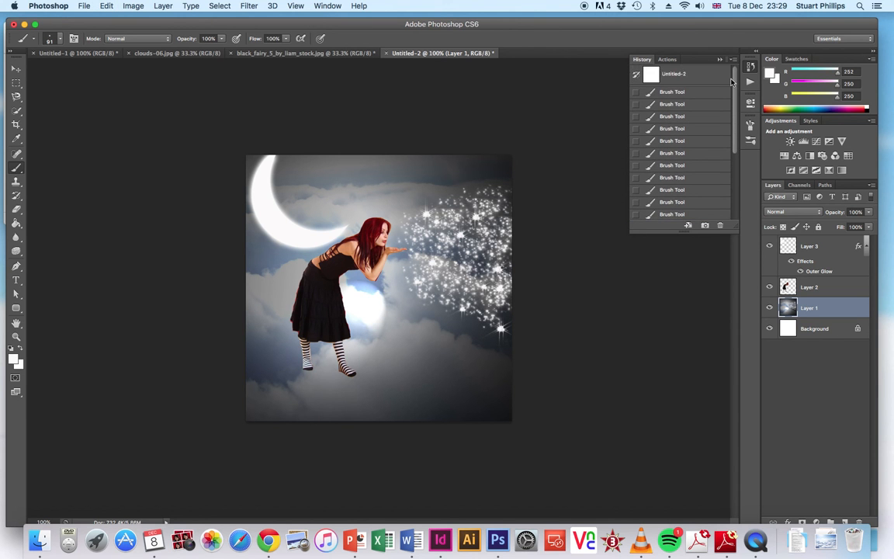
left_click(694, 98)
left_click(693, 96)
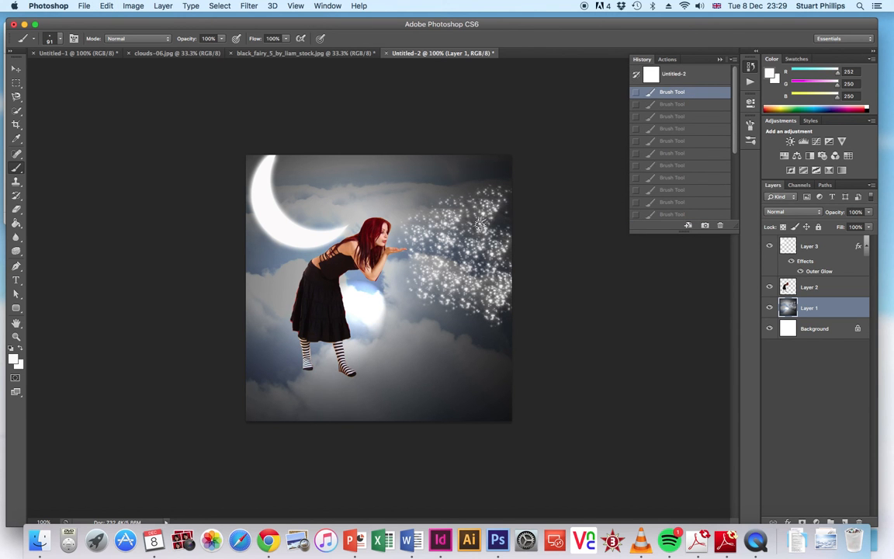